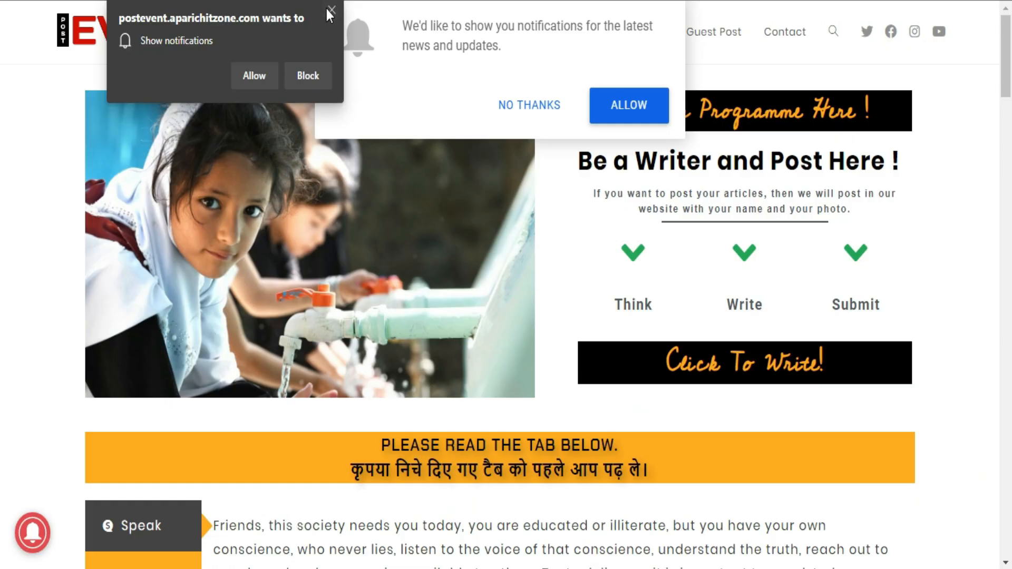
- Dismiss the browser's notification permission request on the Post Event homepage
left_click(329, 8)
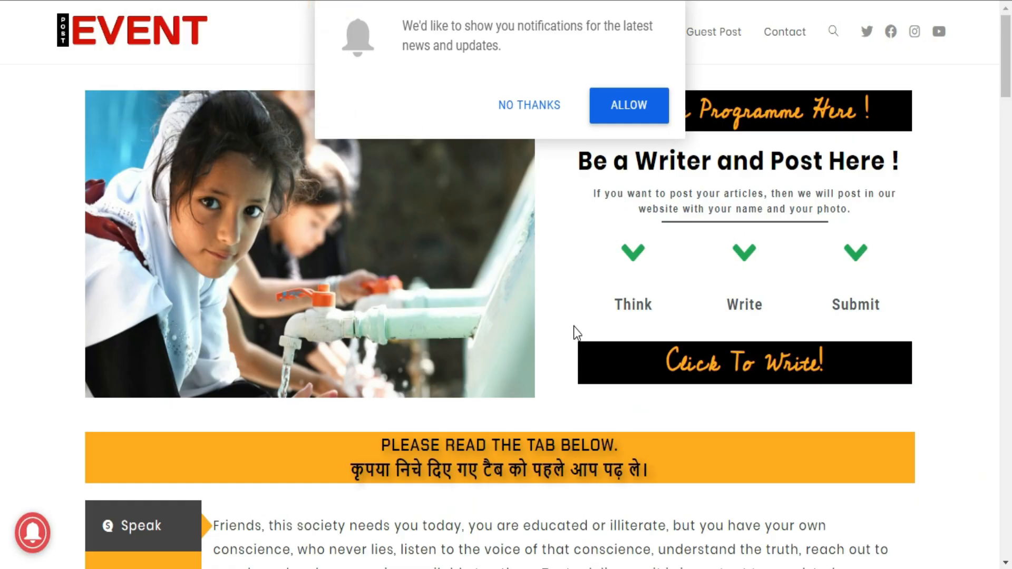
- Reload the page and activate the OneSignal – Web Push Notifications plugin (version 2.1.1)
left_click(90, 1)
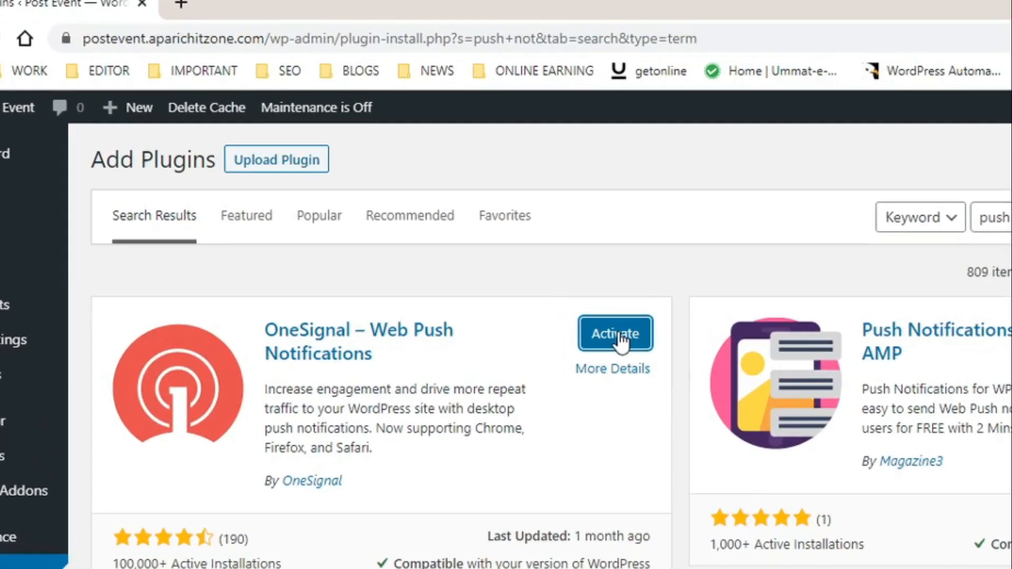
left_click(620, 338)
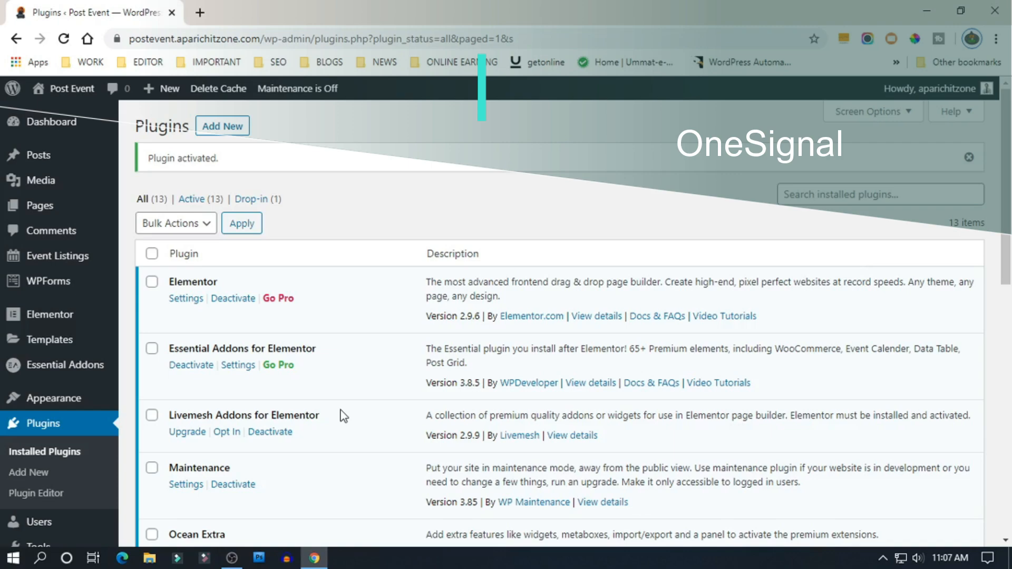
scroll(343, 416, "down", 4)
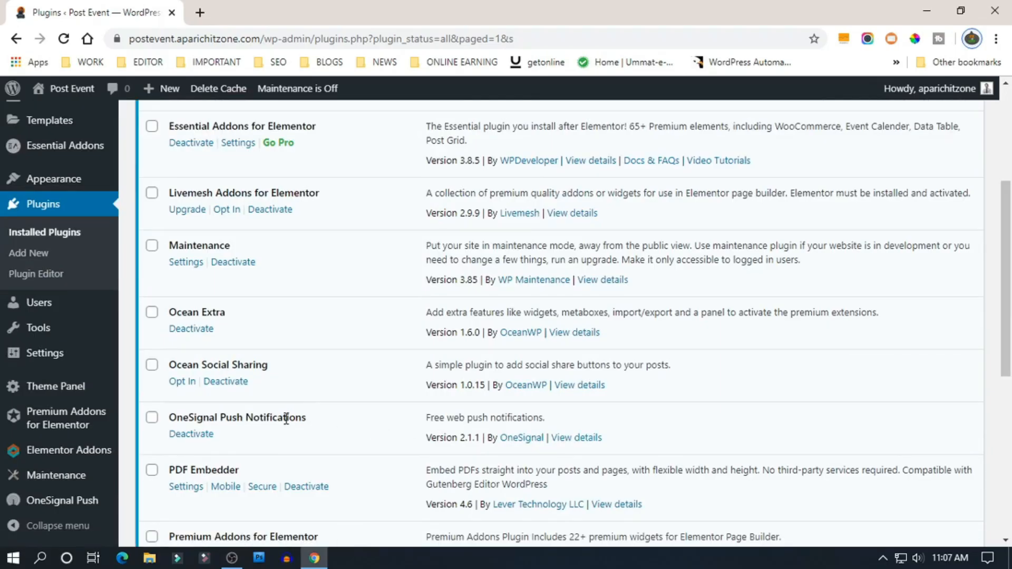
- Open OneSignal Push from the admin sidebar and look over its Setup overview and incomplete-setup notice
left_click(51, 506)
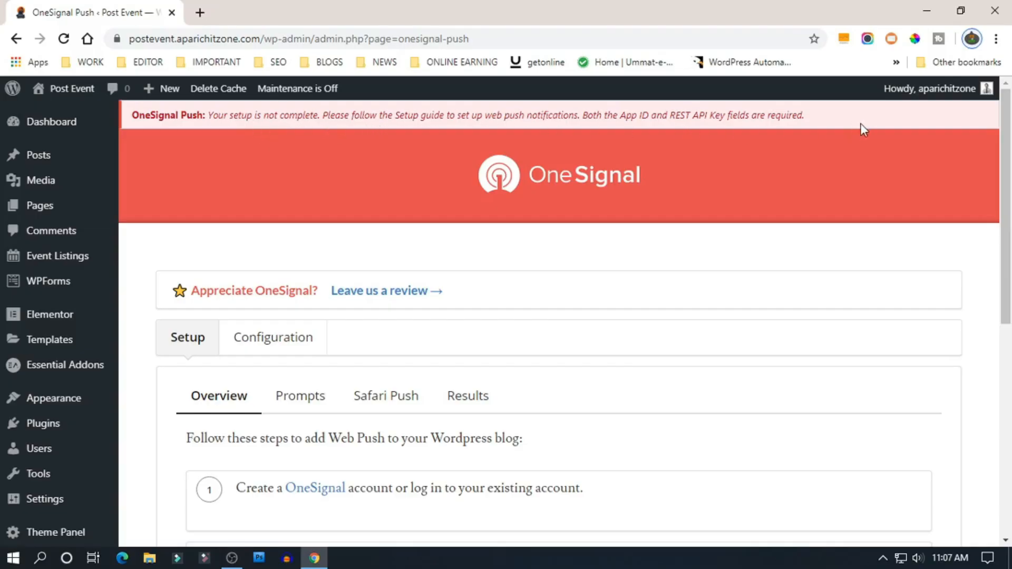
scroll(447, 293, "down", 4)
scroll(448, 293, "up", 3)
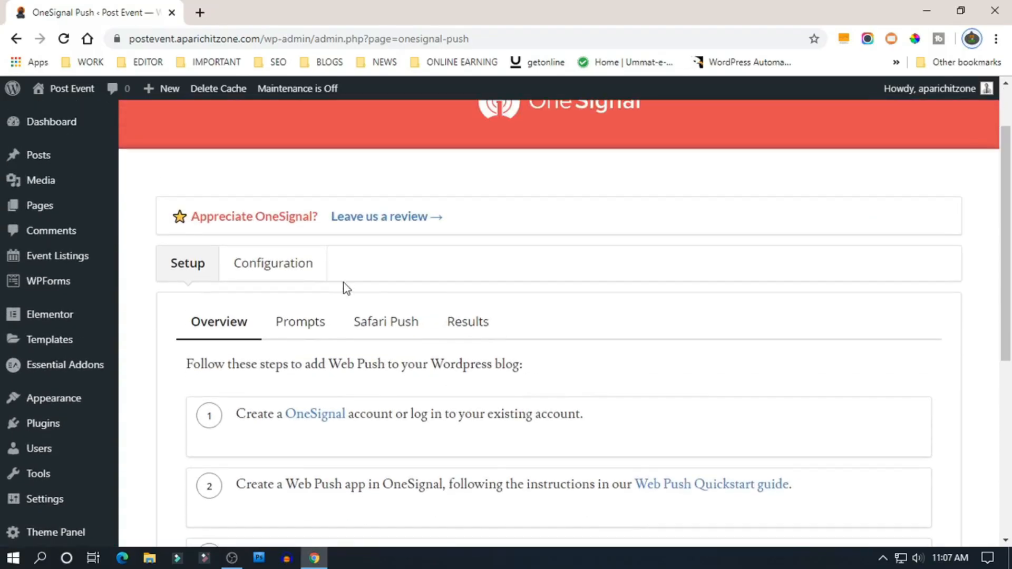
- Show the Configuration tab and inspect the App ID and Safari Web ID fields
left_click(278, 276)
scroll(445, 305, "down", 3)
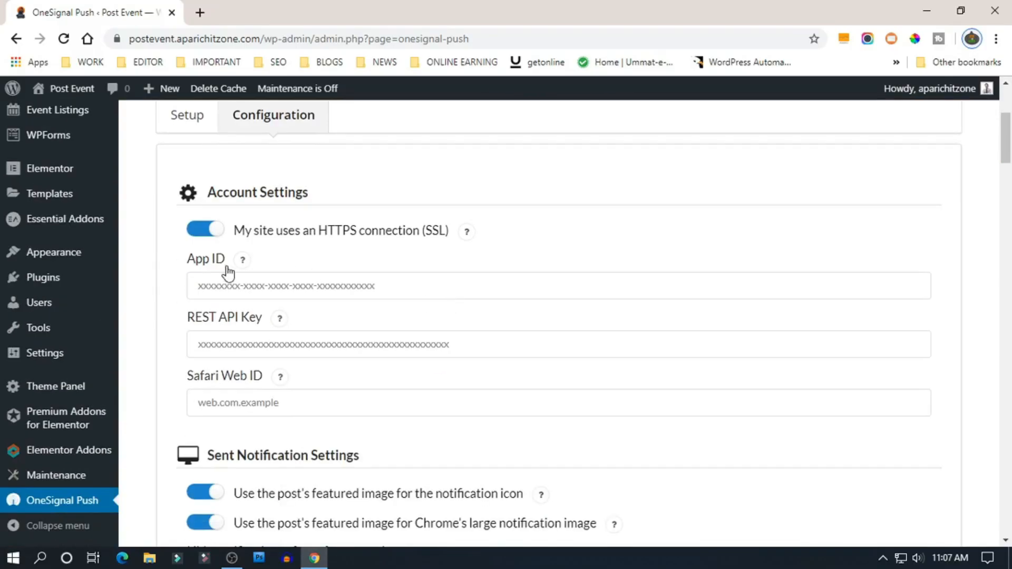
left_click(316, 285)
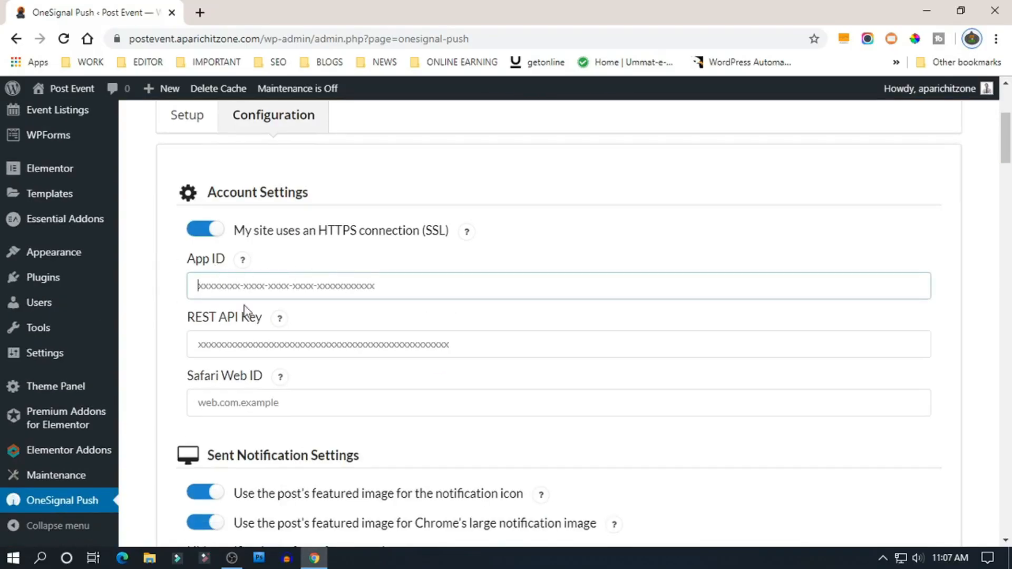
left_click(253, 402)
scroll(465, 391, "down", 4)
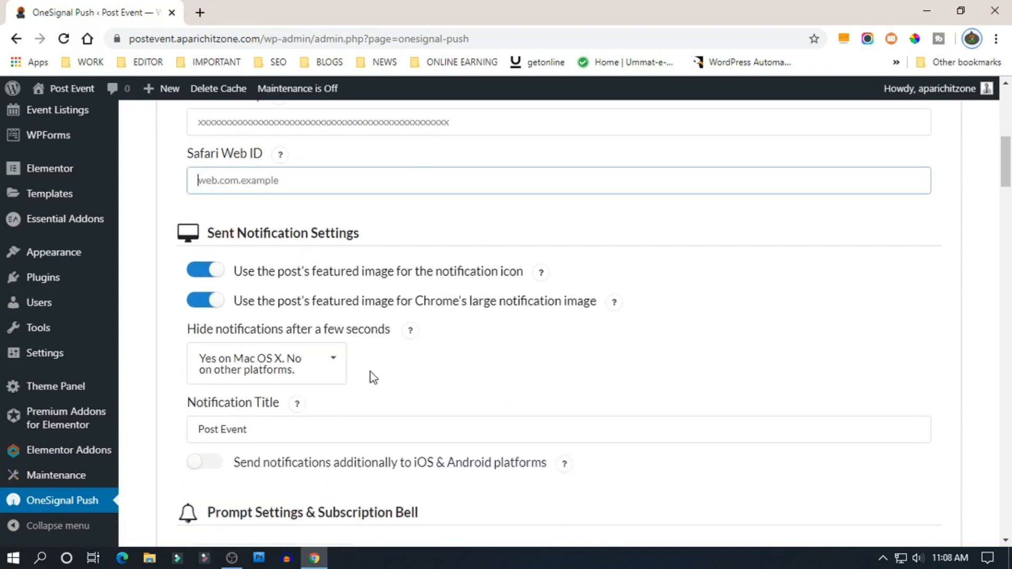
scroll(371, 378, "up", 4)
scroll(371, 373, "up", 1)
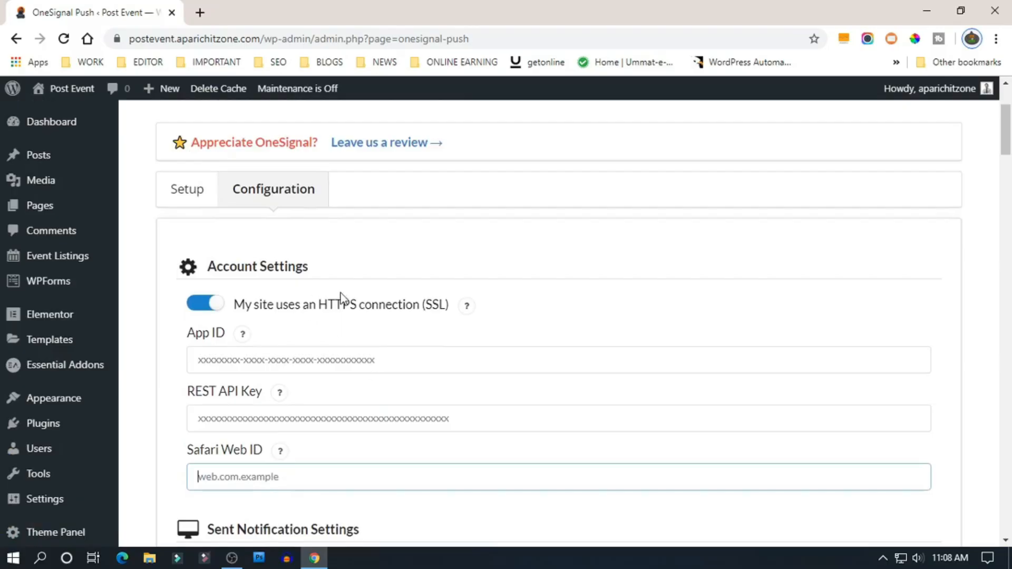
scroll(351, 354, "down", 7)
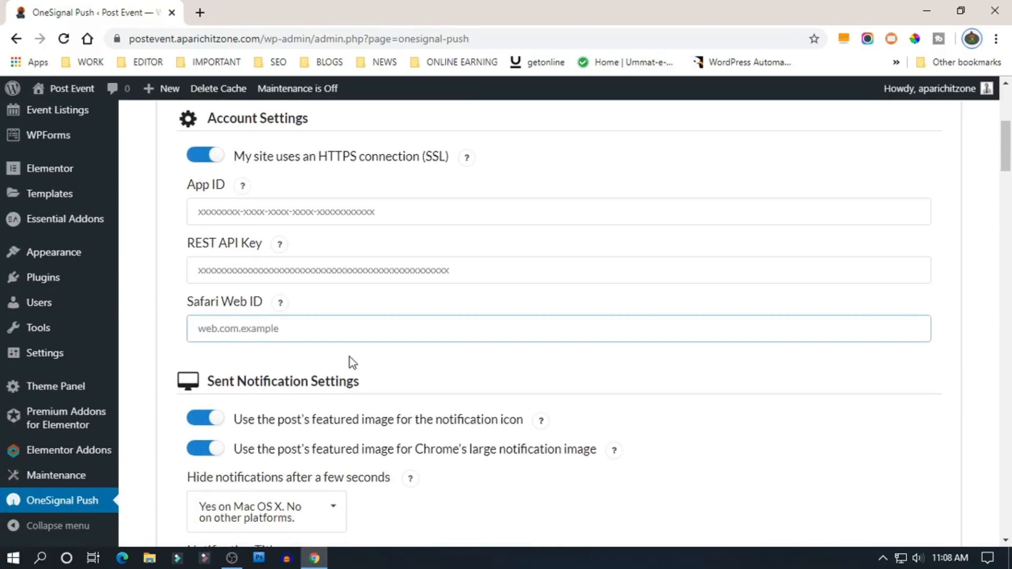
scroll(350, 356, "down", 5)
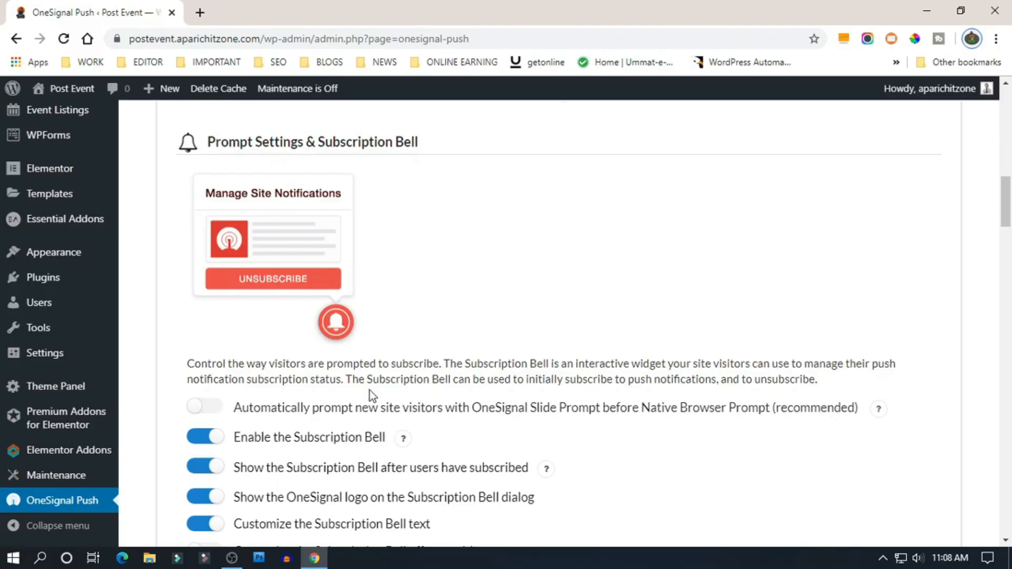
- Enable automatic OneSignal Slide Prompt for new visitors and review the remaining prompt and notification settings
left_click(234, 414)
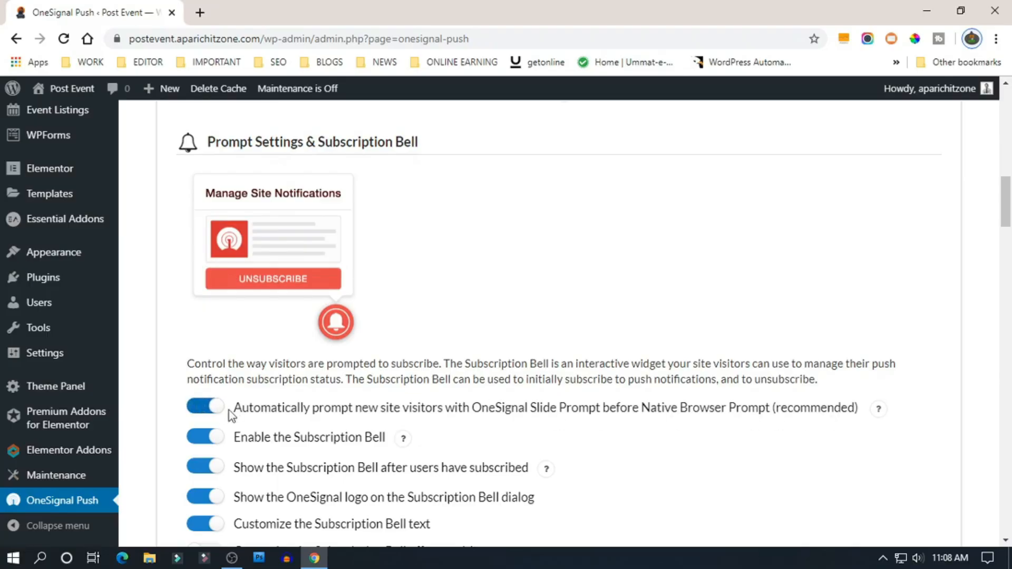
scroll(374, 411, "down", 5)
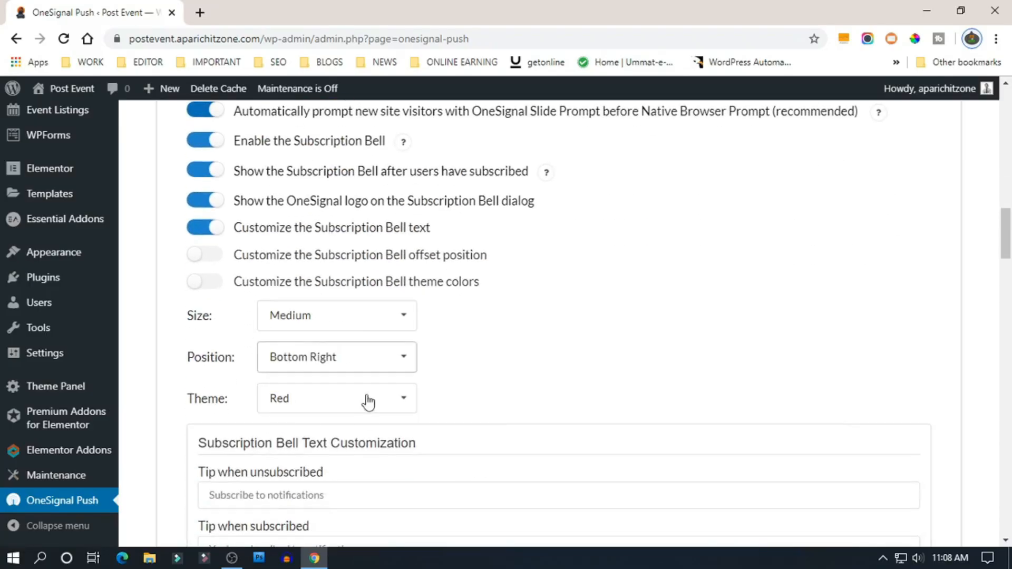
scroll(489, 381, "down", 8)
scroll(463, 383, "down", 8)
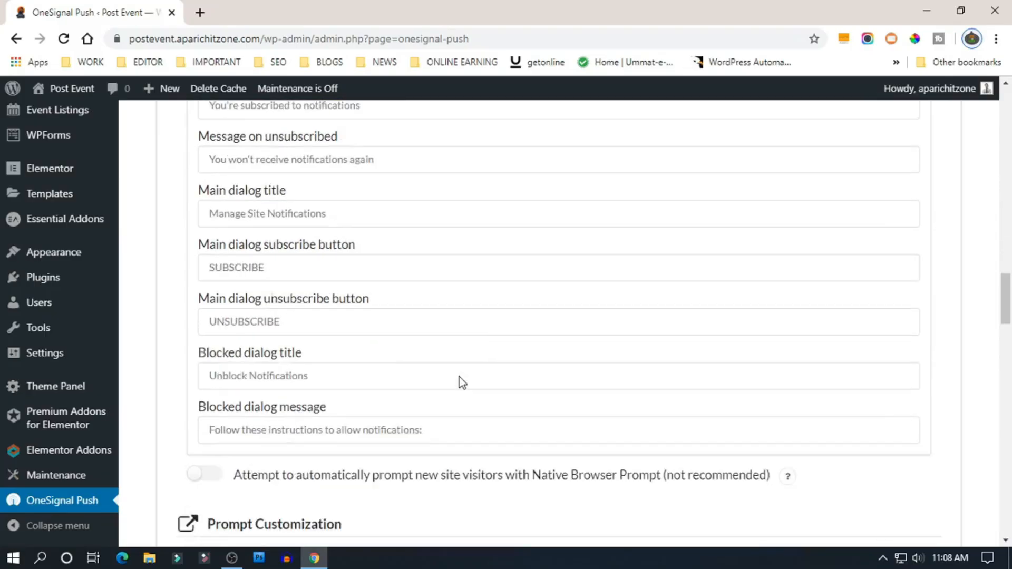
scroll(462, 383, "down", 3)
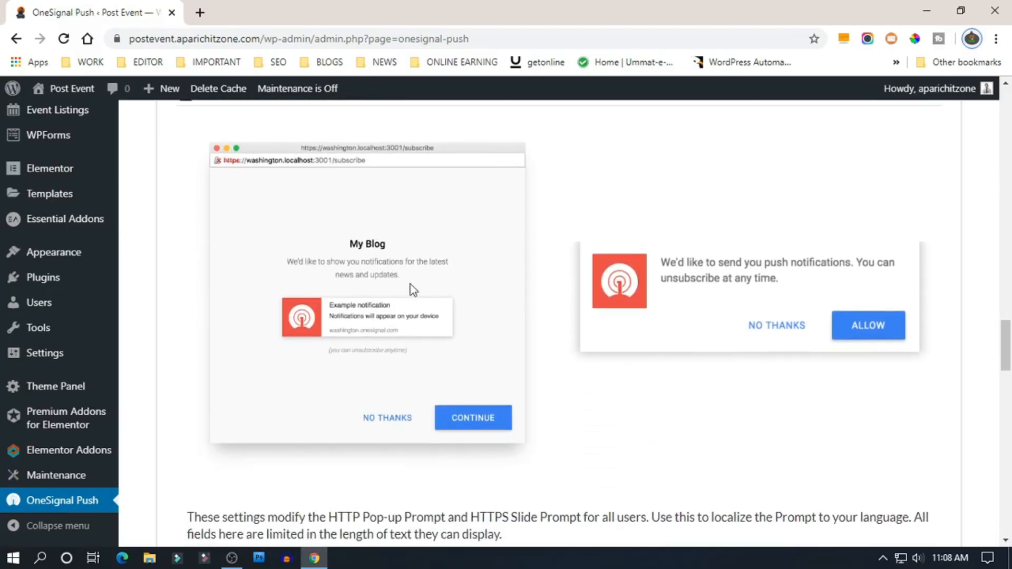
scroll(579, 430, "down", 1)
scroll(579, 430, "down", 5)
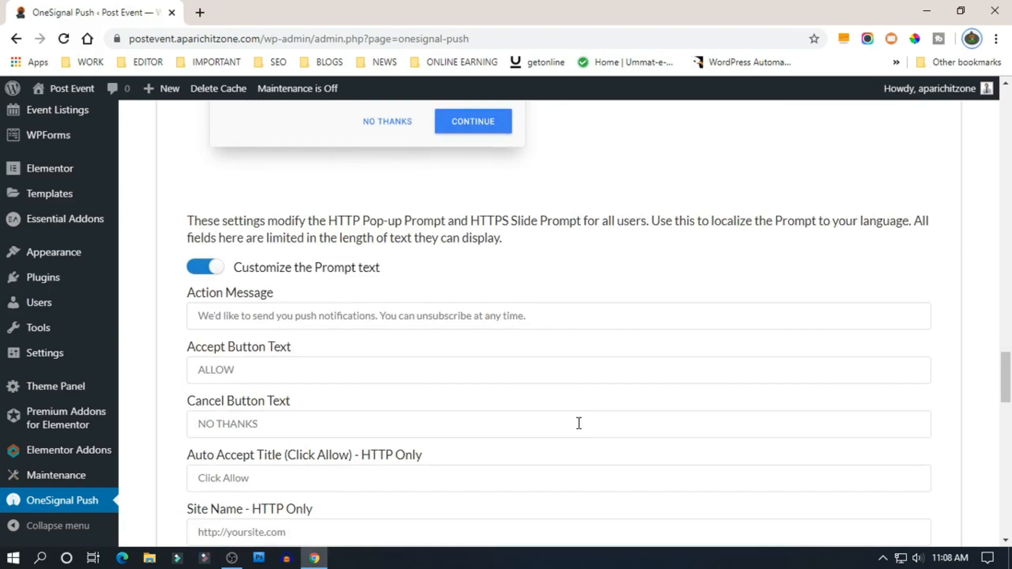
scroll(579, 423, "down", 20)
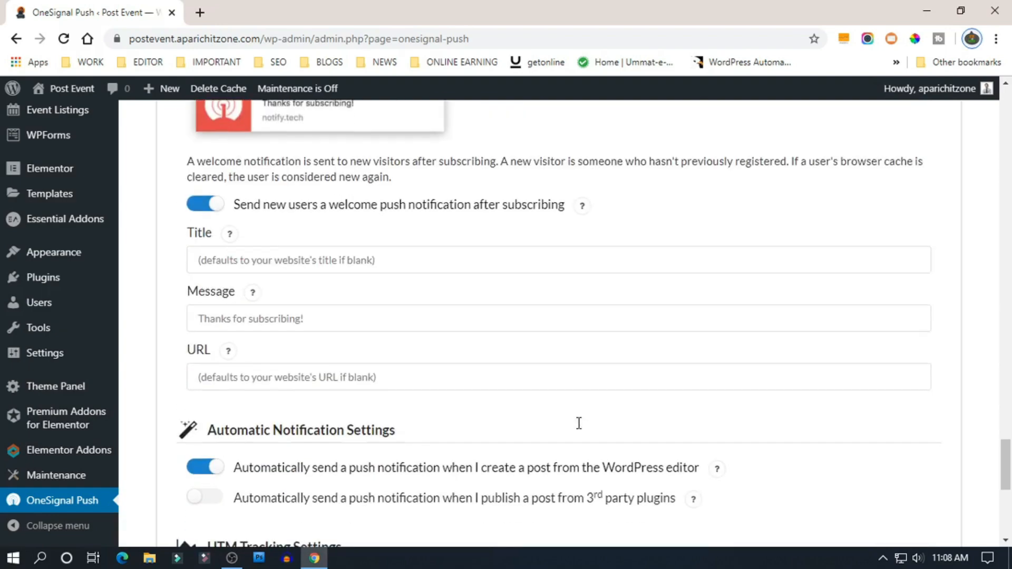
scroll(580, 430, "down", 4)
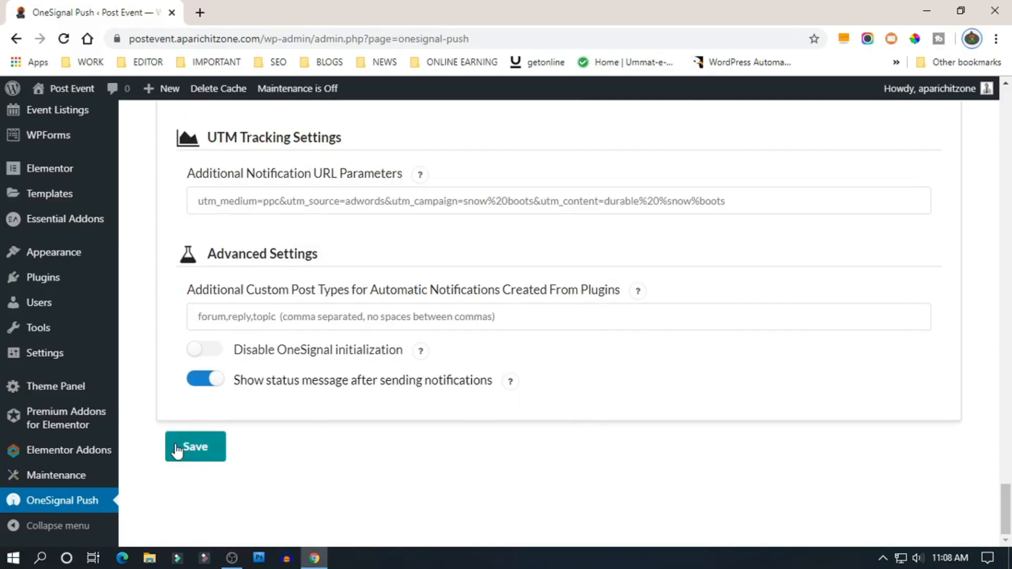
scroll(416, 329, "up", 15)
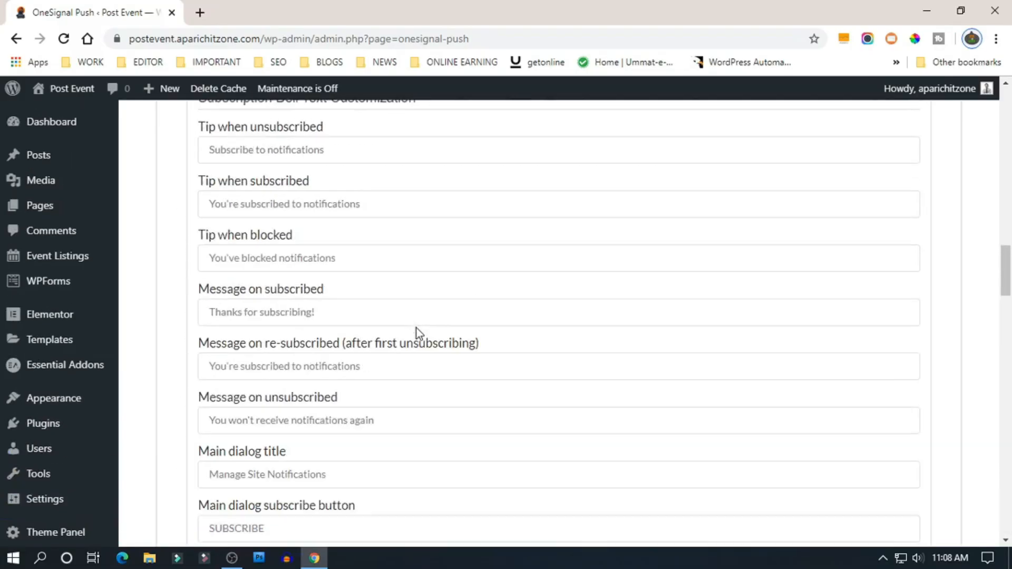
- Read the App ID and REST API Key help tips while scrolling through the Configuration page
scroll(417, 333, "up", 15)
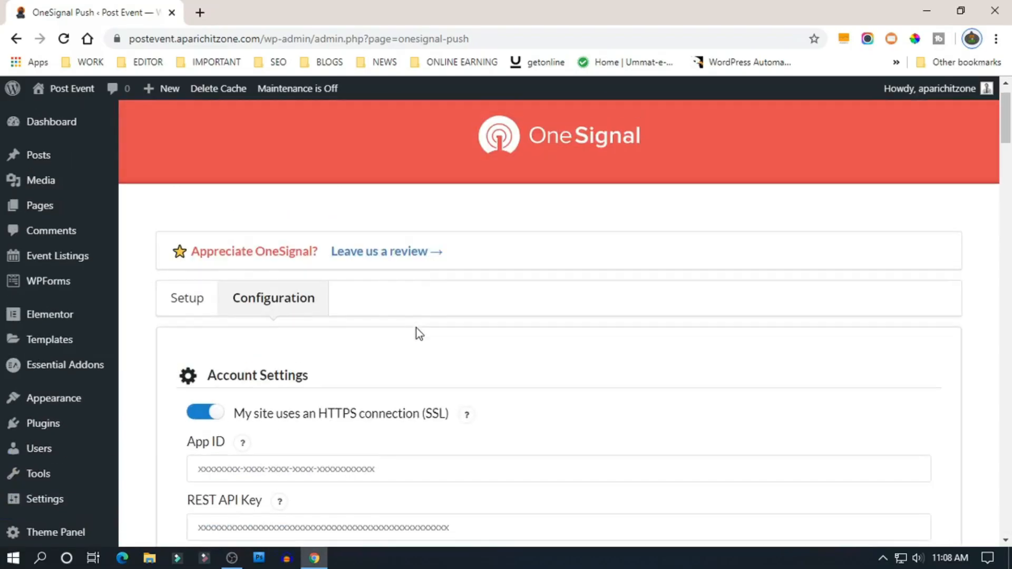
scroll(416, 333, "down", 3)
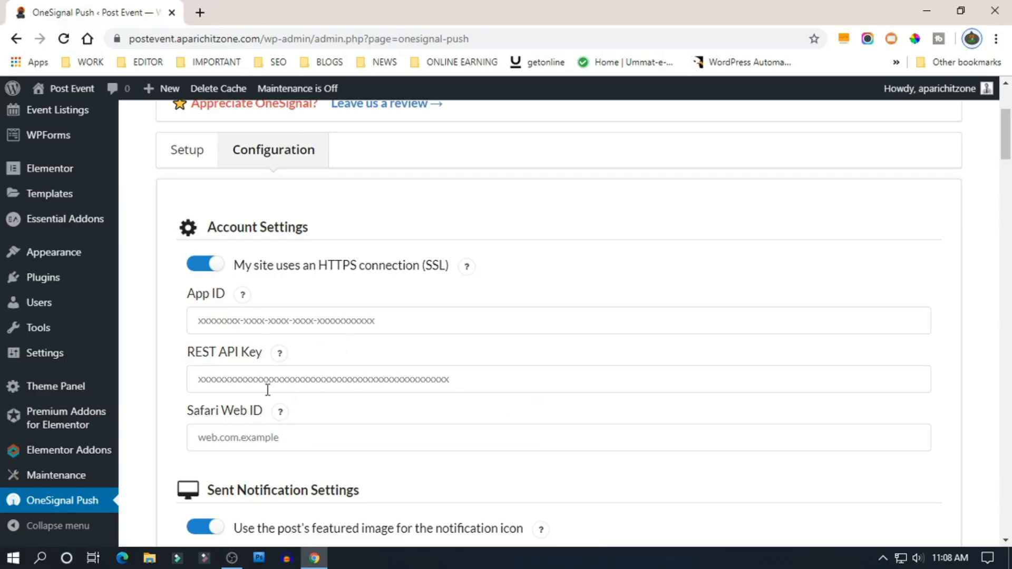
mouse_move(280, 358)
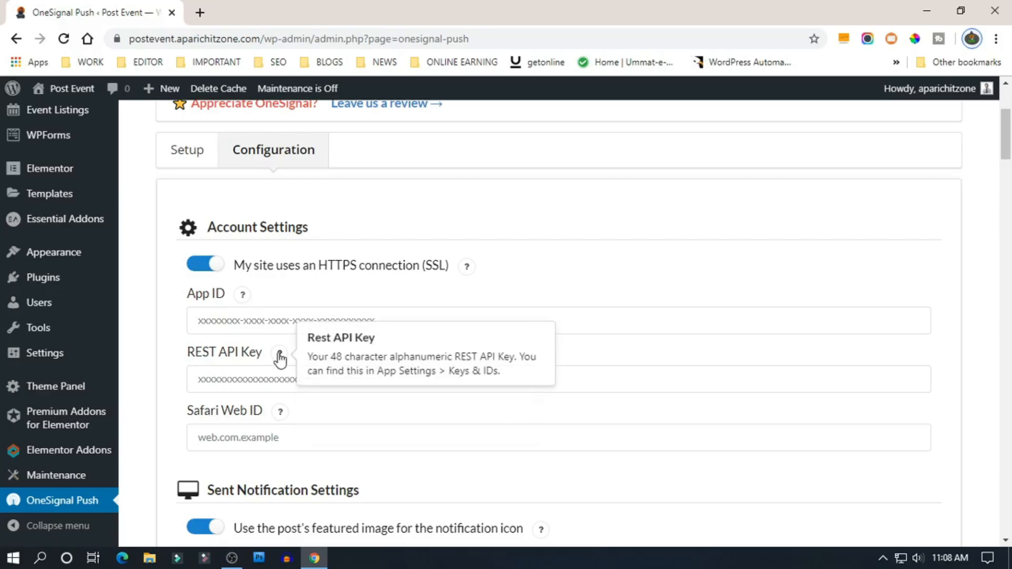
mouse_move(242, 294)
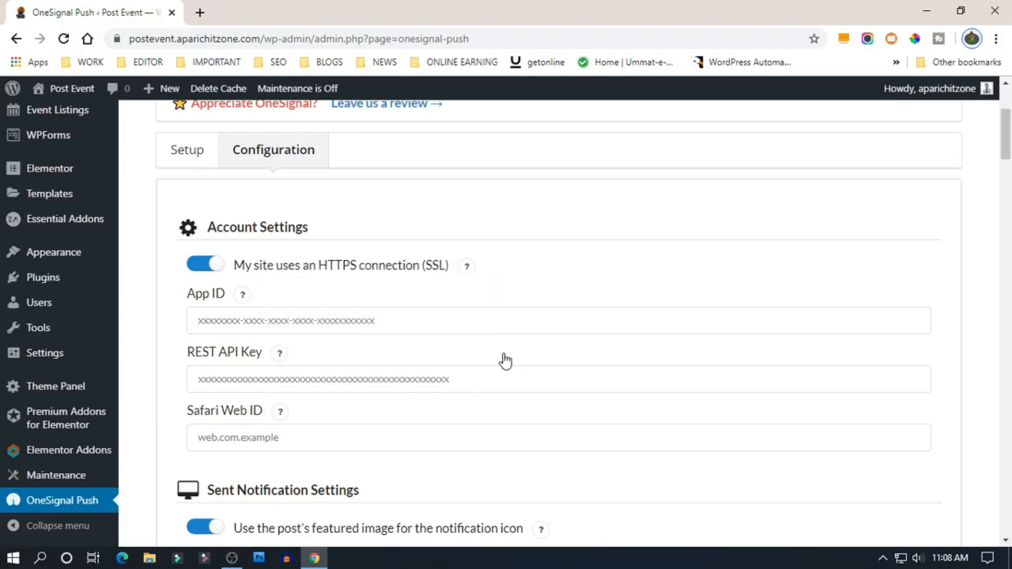
scroll(353, 292, "down", 3)
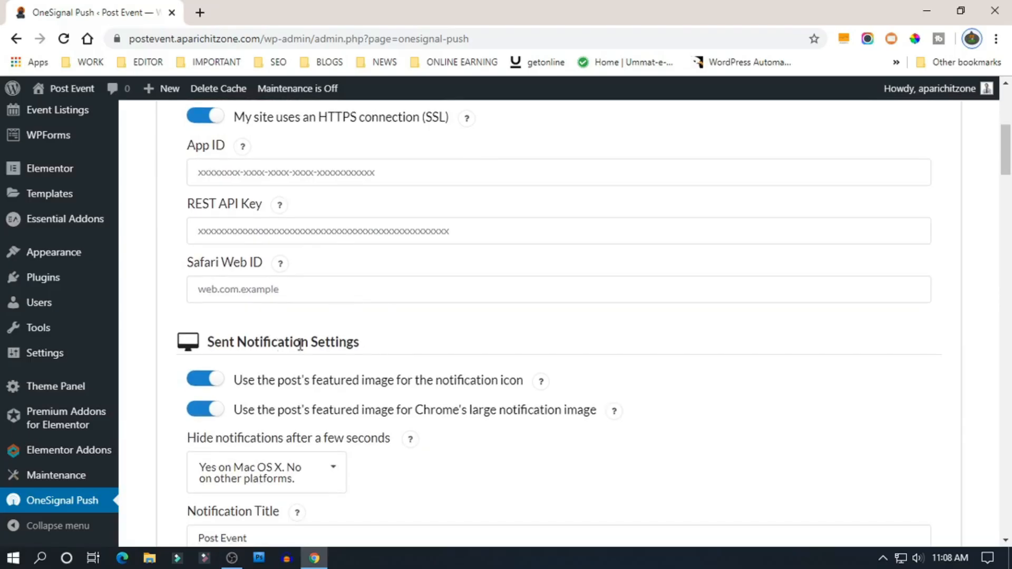
scroll(338, 345, "up", 1)
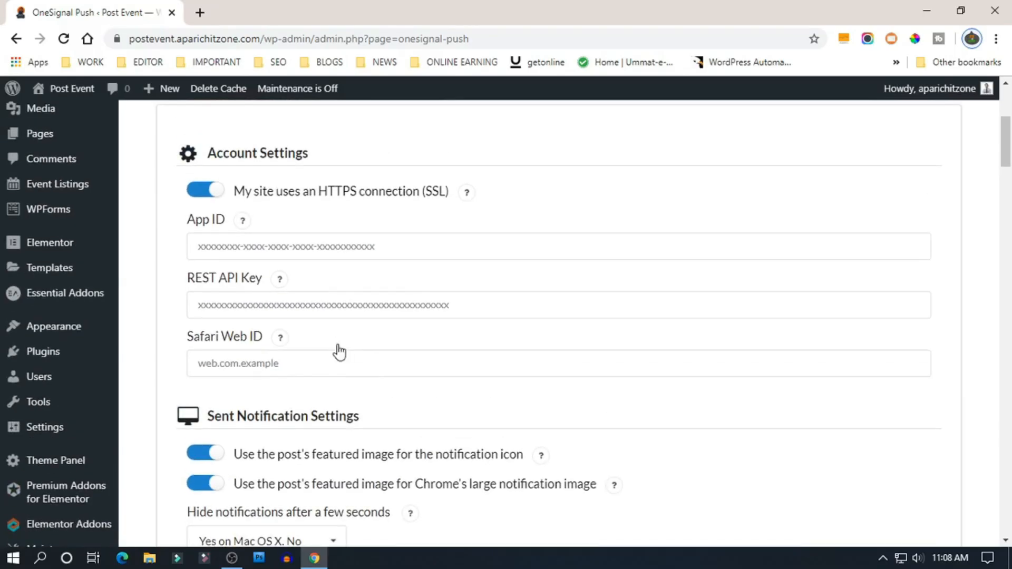
scroll(339, 351, "down", 1)
scroll(339, 350, "up", 1)
scroll(280, 411, "down", 2)
- Open onesignal.com in a new tab and go via Log In to the Sign up form
scroll(369, 316, "up", 6)
left_click(492, 189)
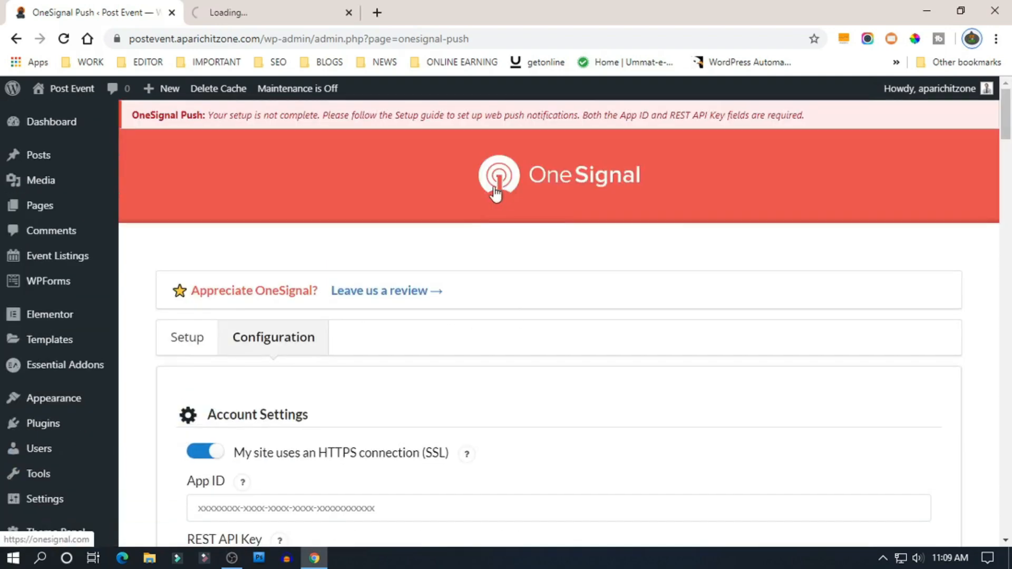
left_click(270, 9)
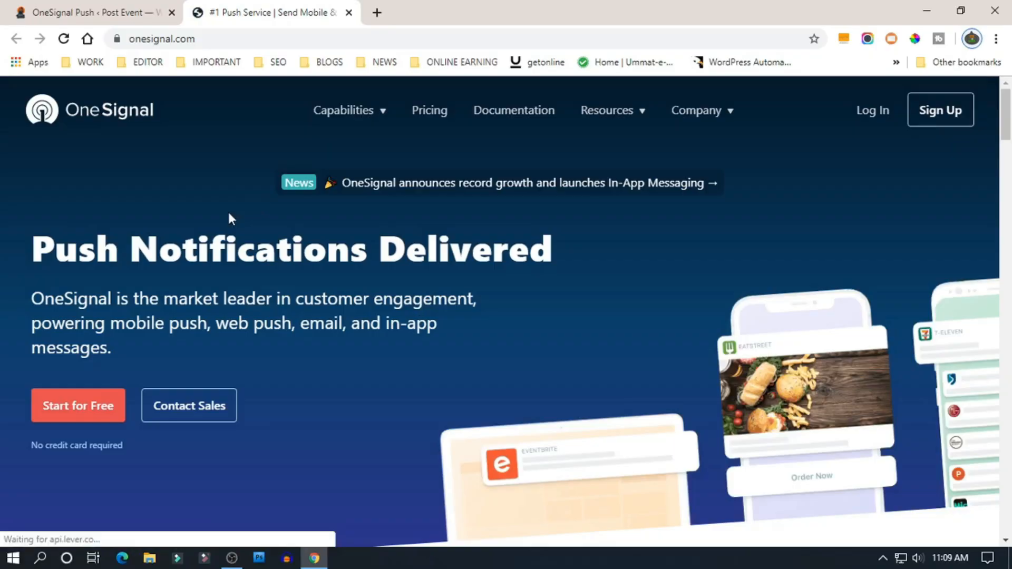
left_click(875, 113)
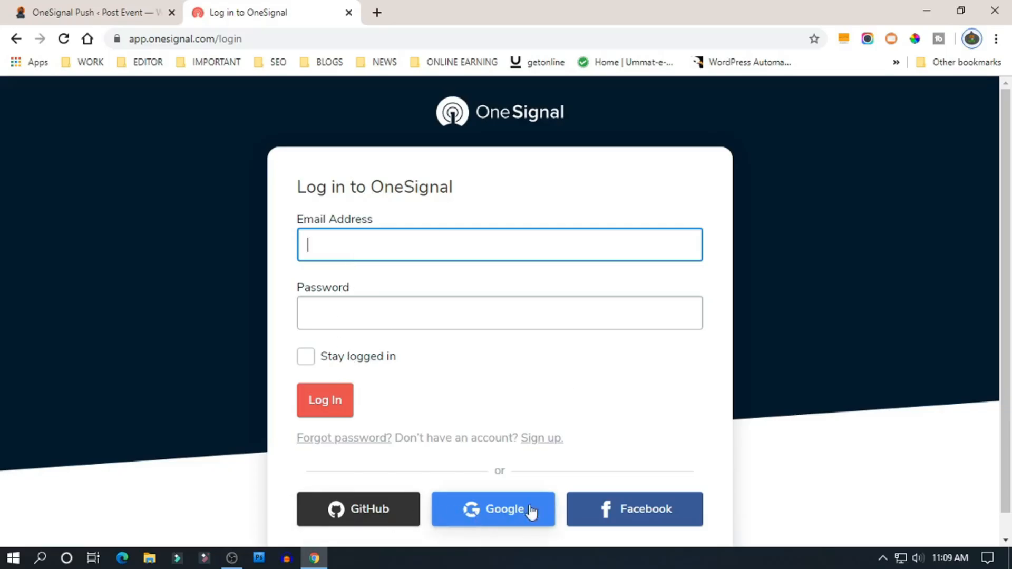
left_click(540, 441)
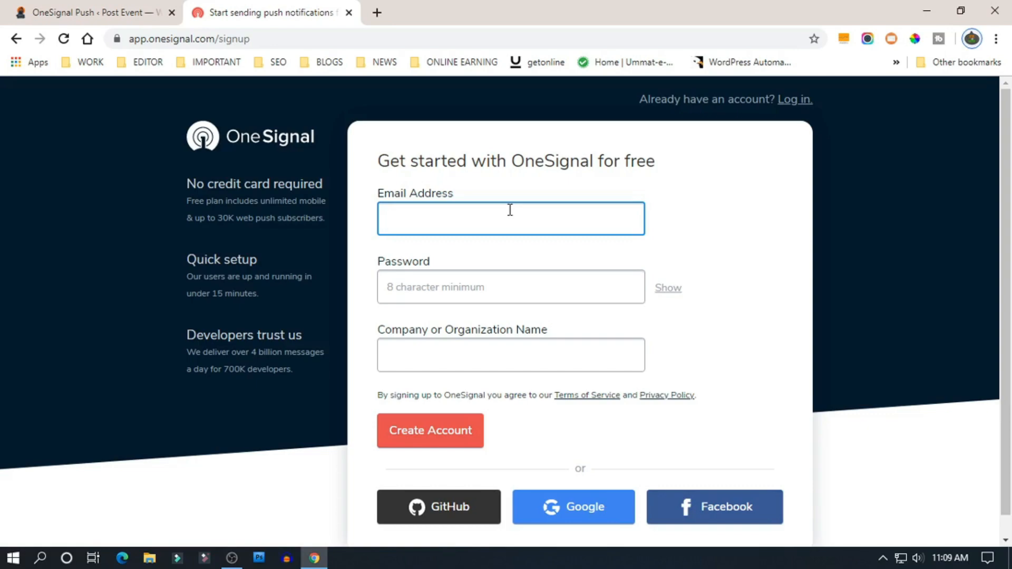
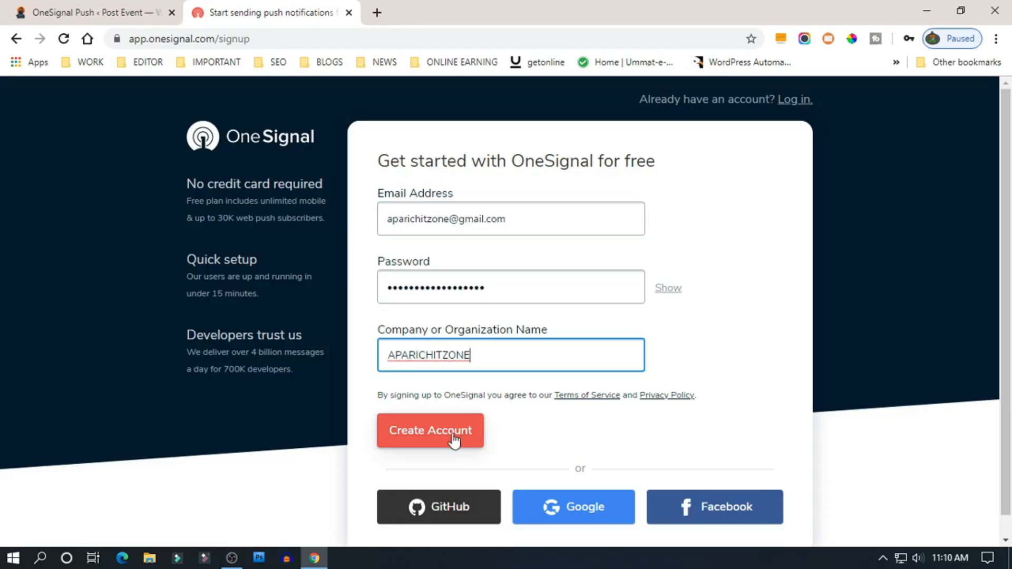
- Fill in the sign-up email, password and organization name, create the account, and decline saving the password
left_click(454, 440)
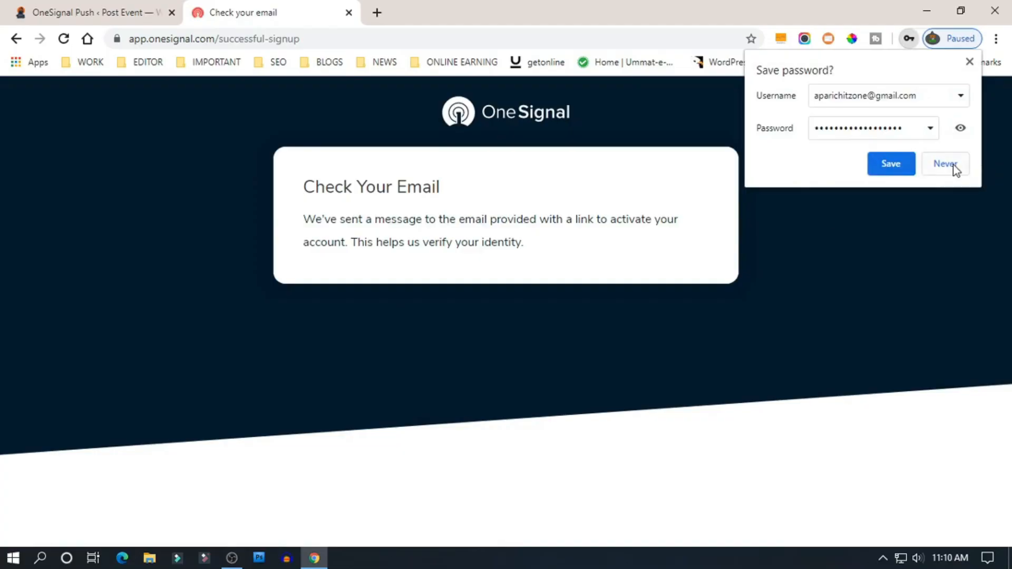
left_click(890, 164)
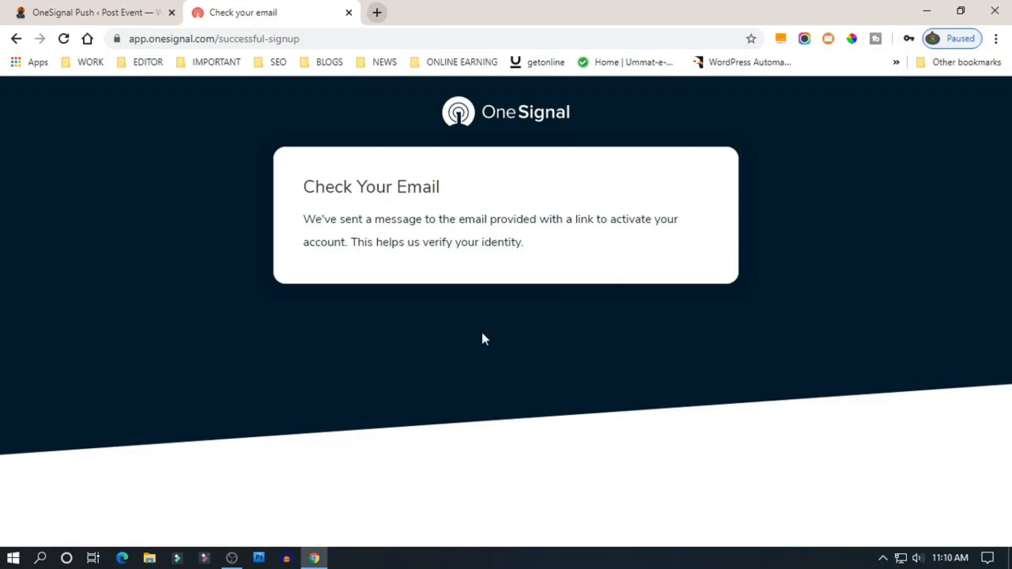
- Open Gmail in a new tab and sign in with the chosen account's password
left_click(376, 13)
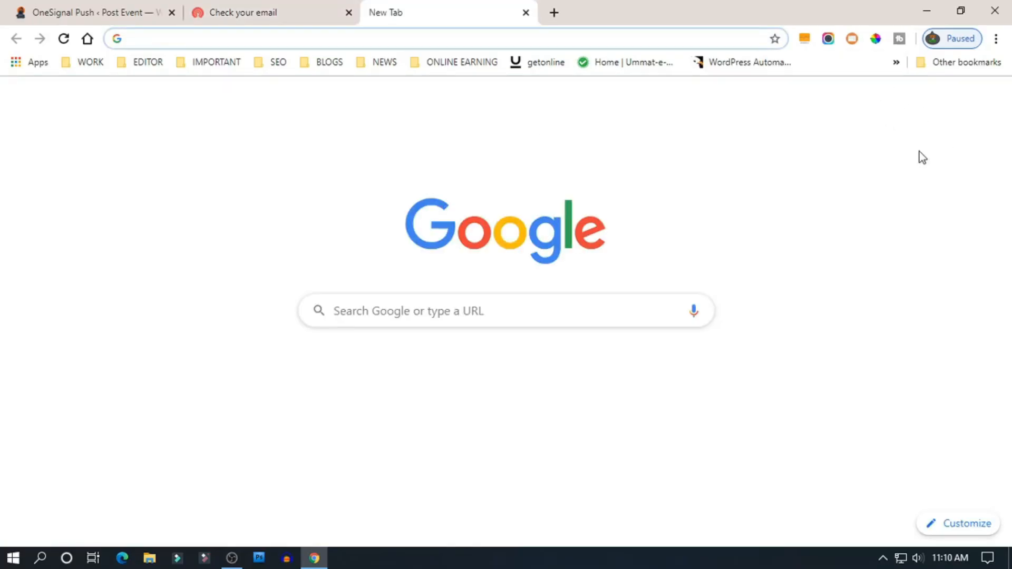
left_click(909, 100)
left_click(910, 102)
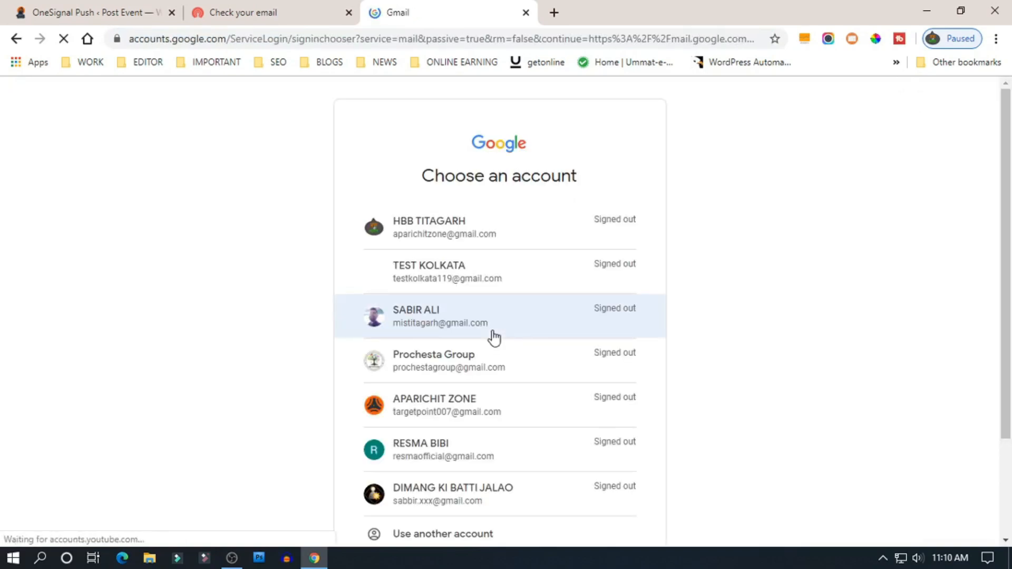
left_click(452, 244)
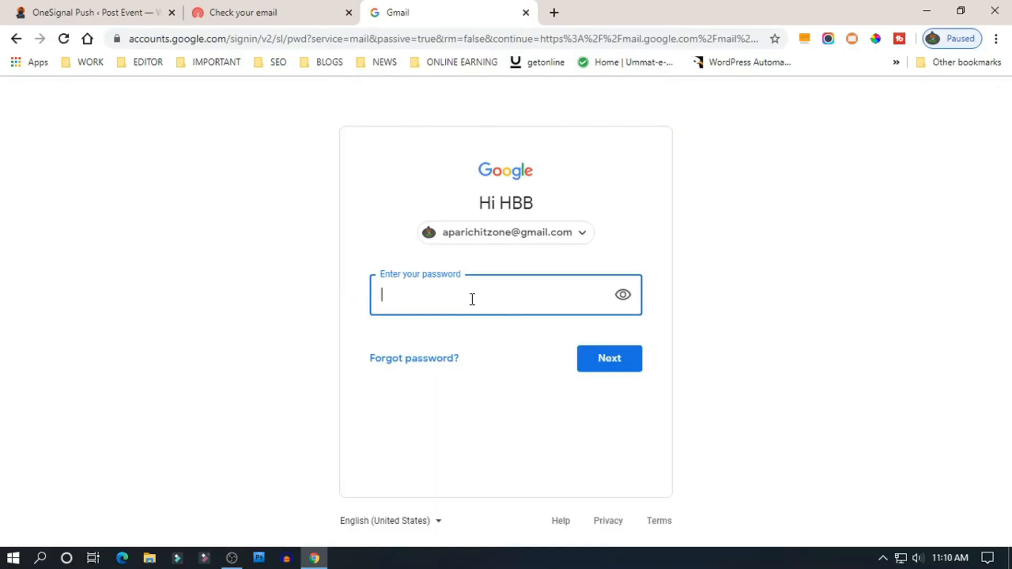
type("••••••••••")
key("Return")
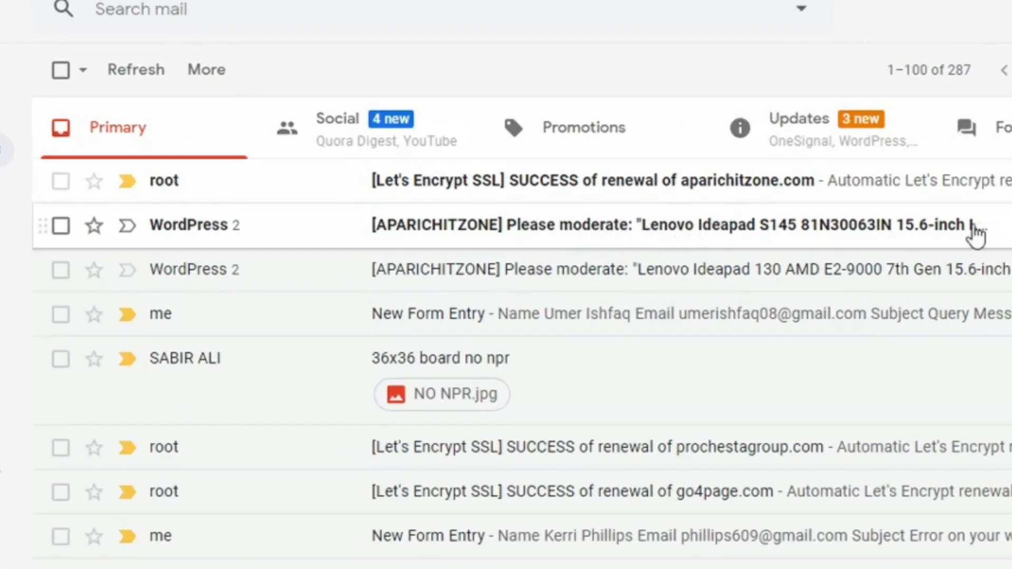
- Open OneSignal's 'Confirmation instructions' email under Updates and follow its 'Click Here To Confirm Your Account' link
left_click(848, 141)
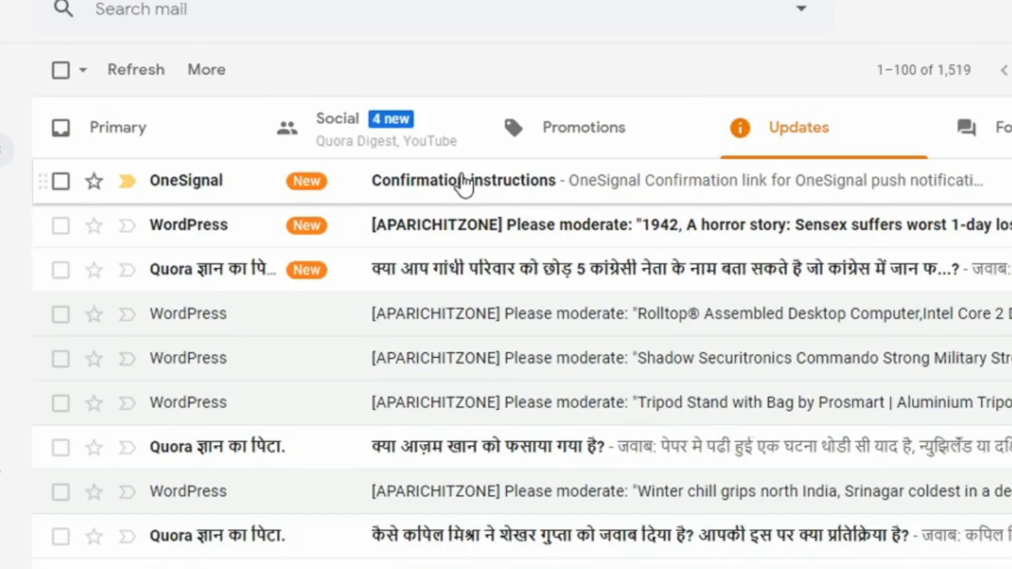
left_click(464, 183)
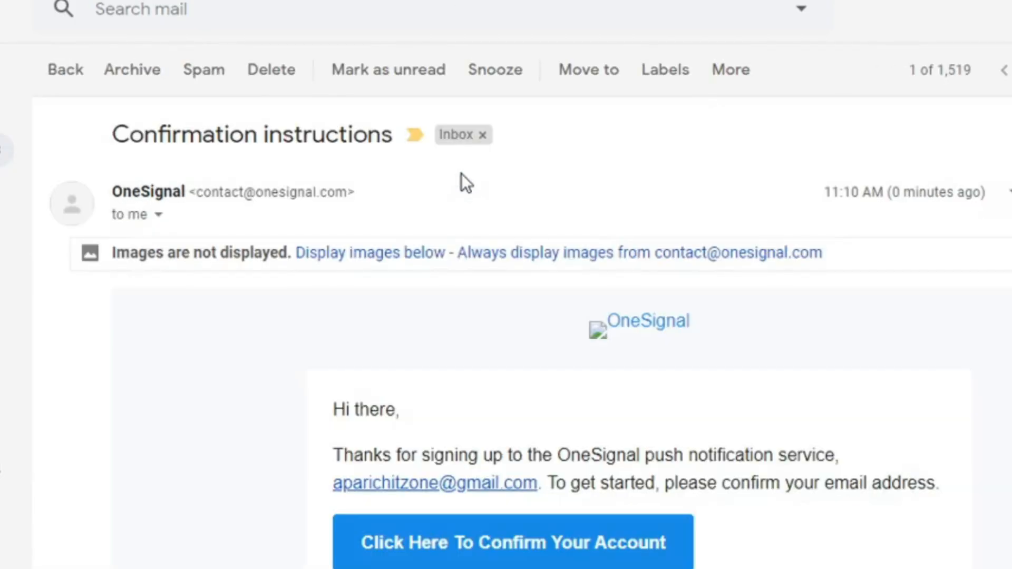
scroll(479, 256, "down", 2)
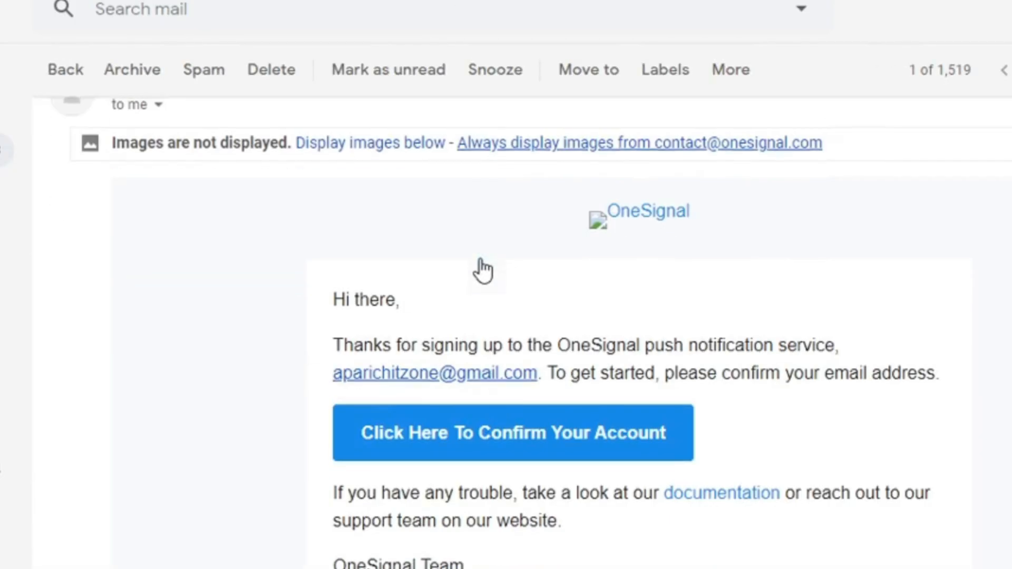
left_click(510, 431)
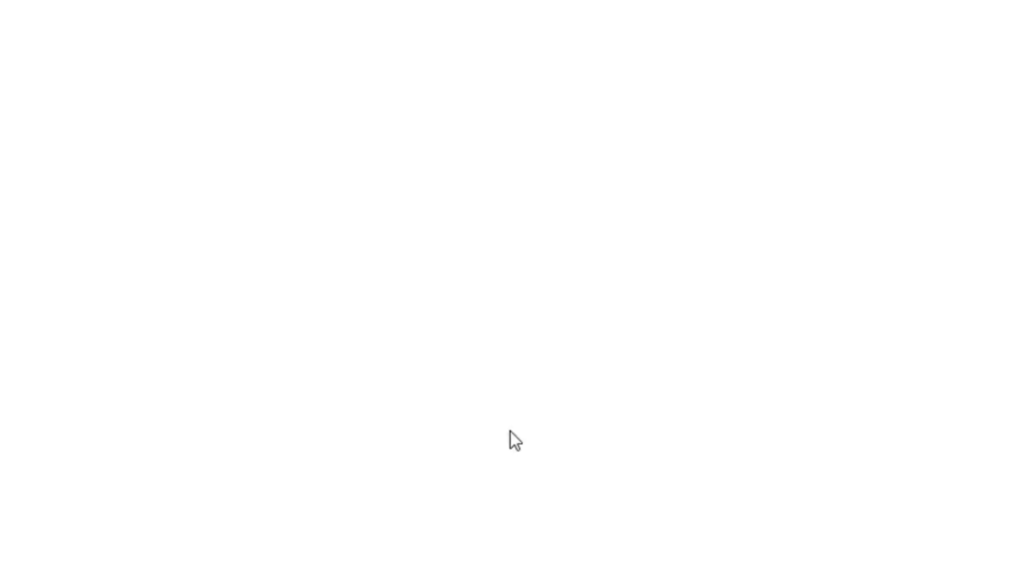
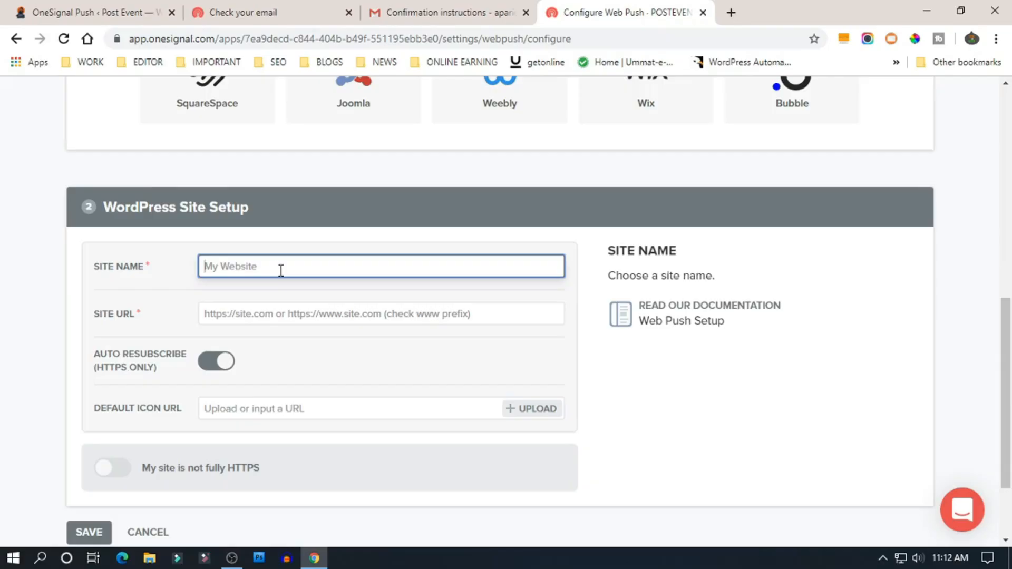
type("POST EVENT")
left_click(284, 318)
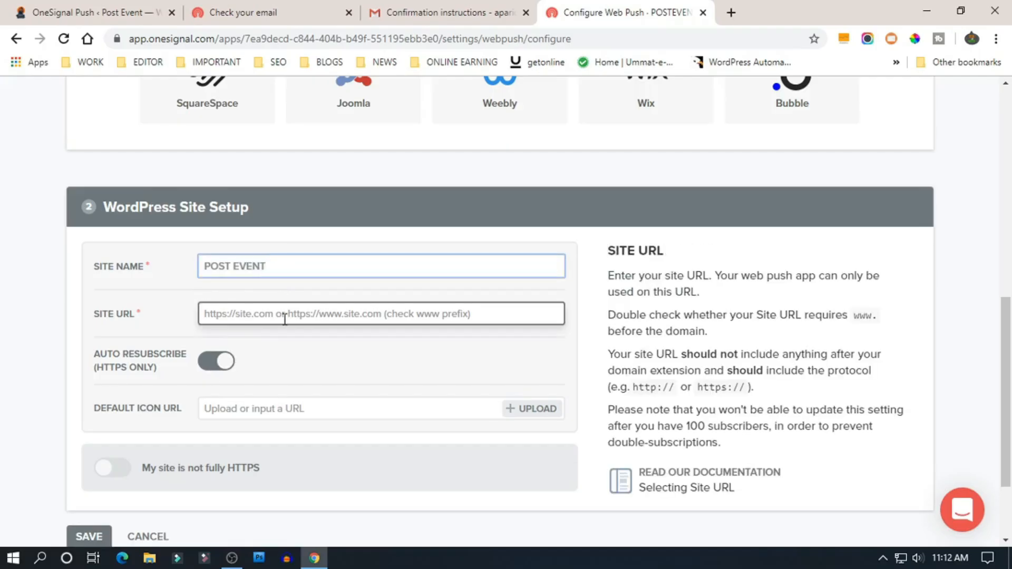
left_click(91, 7)
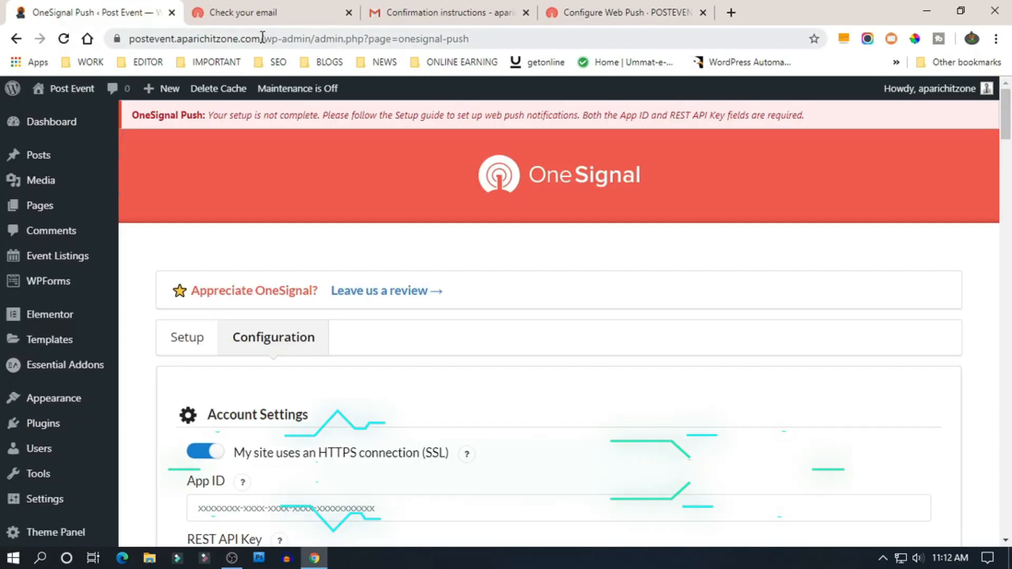
left_click_drag(260, 39, 125, 39)
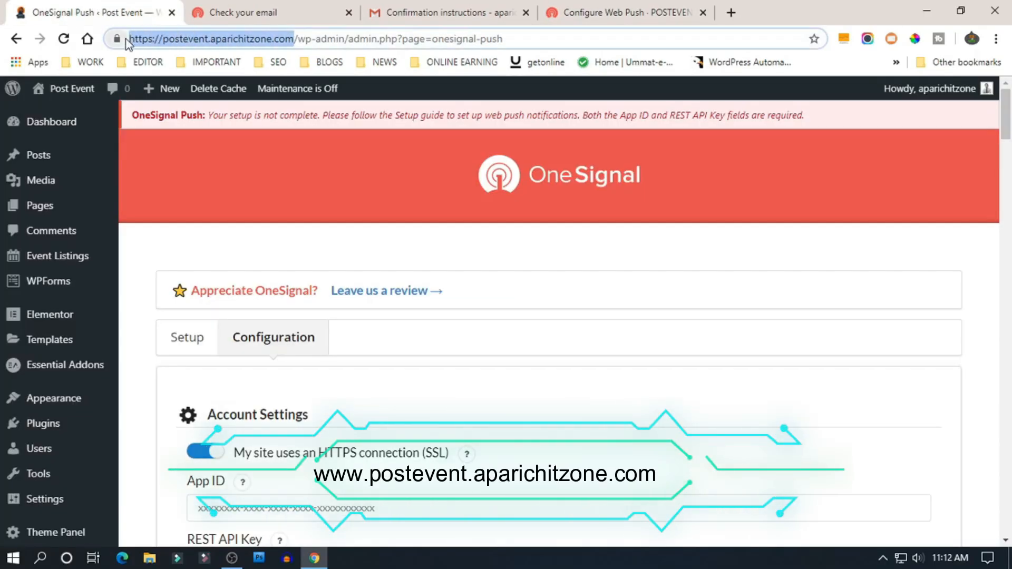
right_click(153, 36)
left_click(181, 118)
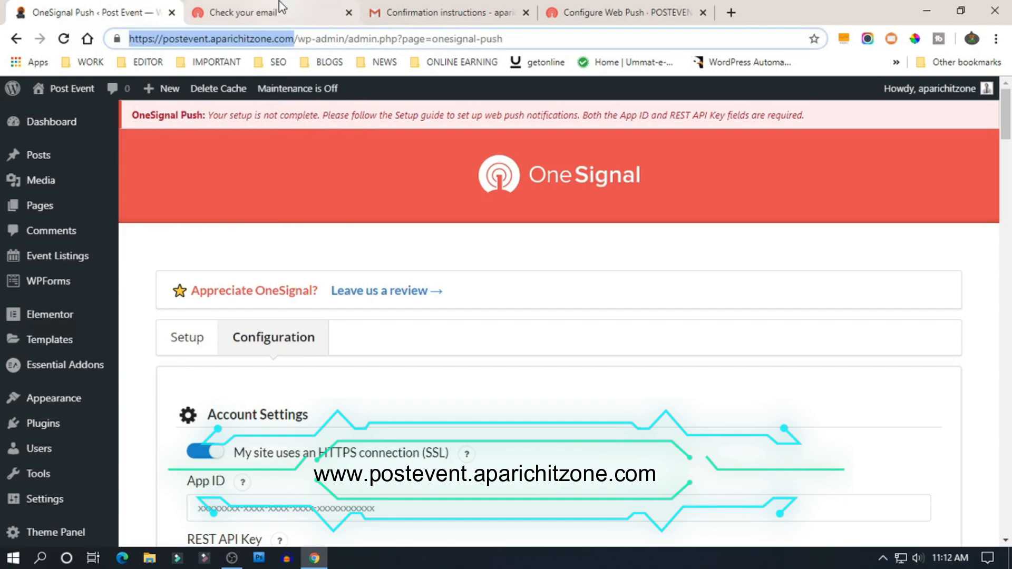
left_click(637, 11)
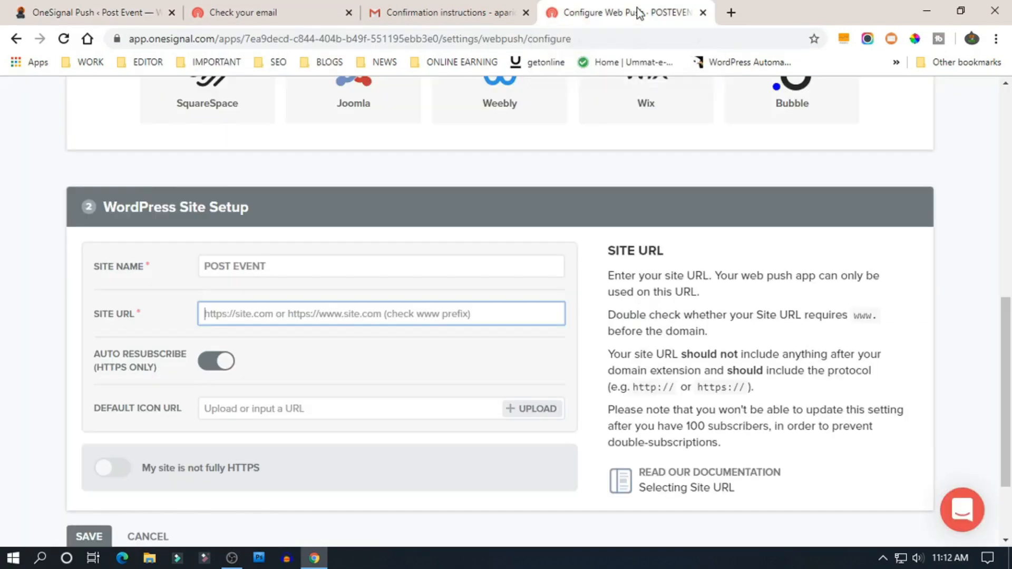
left_click(242, 309)
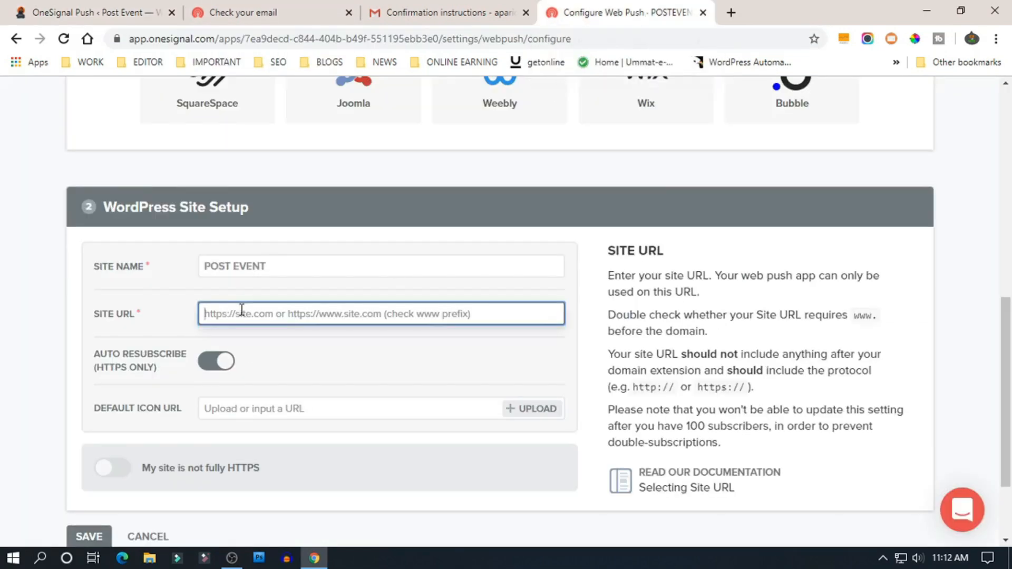
key("ctrl+v")
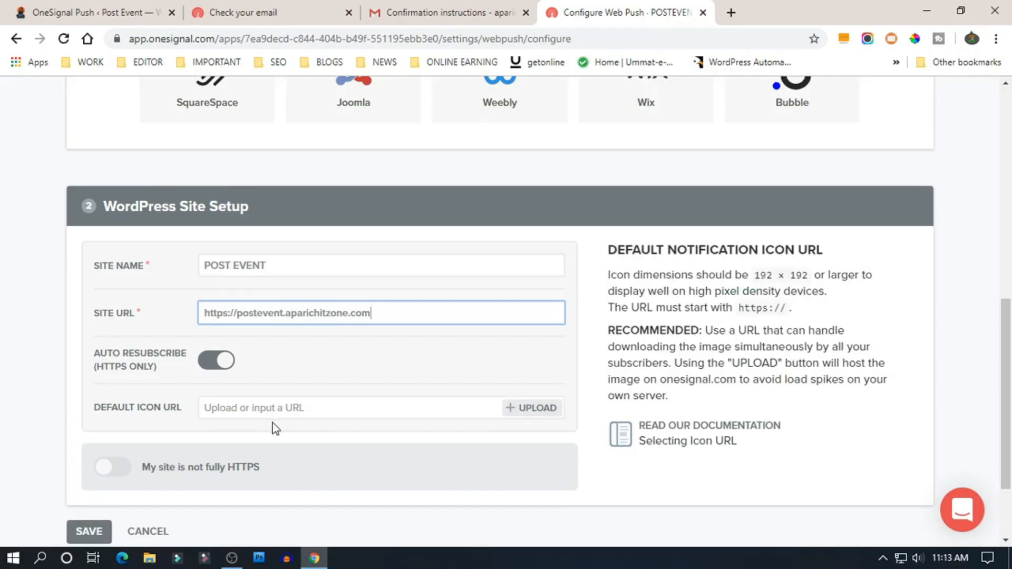
scroll(269, 416, "down", 2)
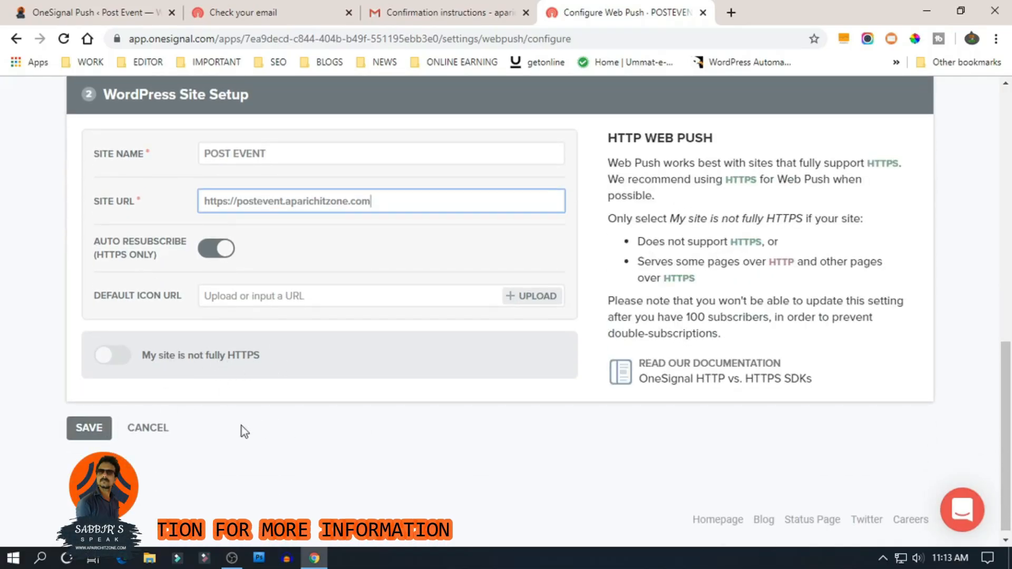
- Save the OneSignal site setup and copy the generated App ID
left_click(93, 431)
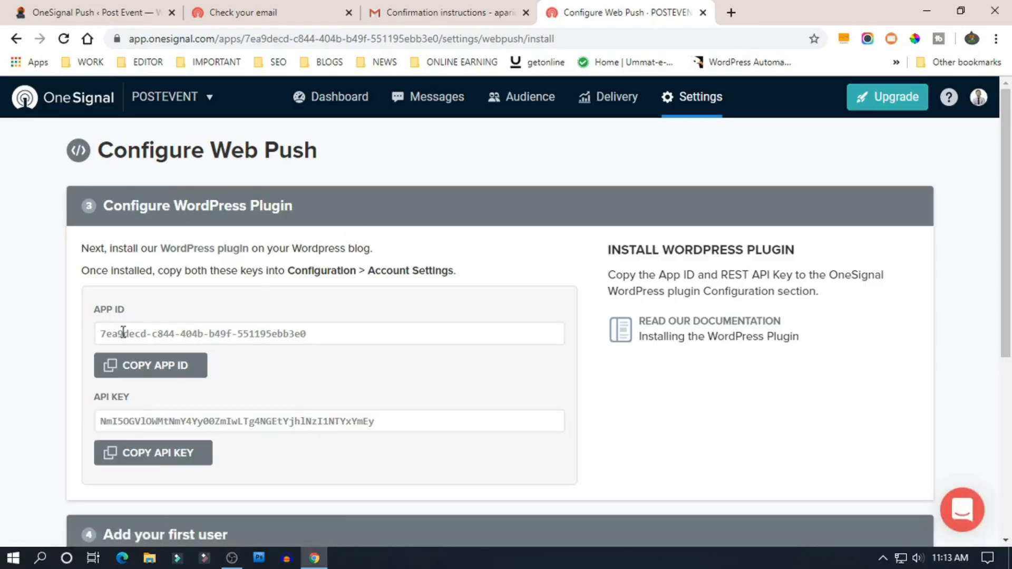
left_click(130, 423)
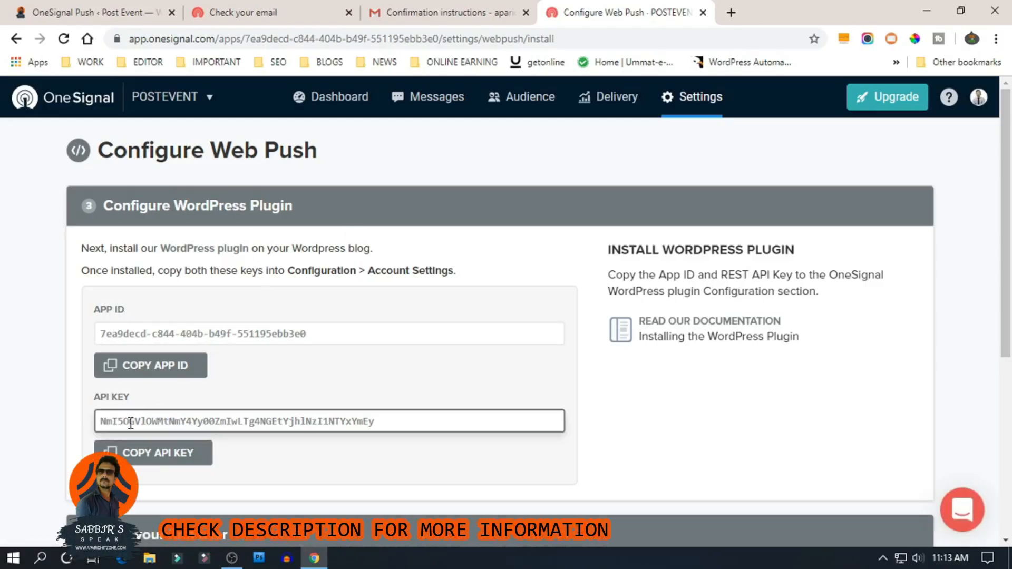
left_click(162, 341)
triple_click(162, 333)
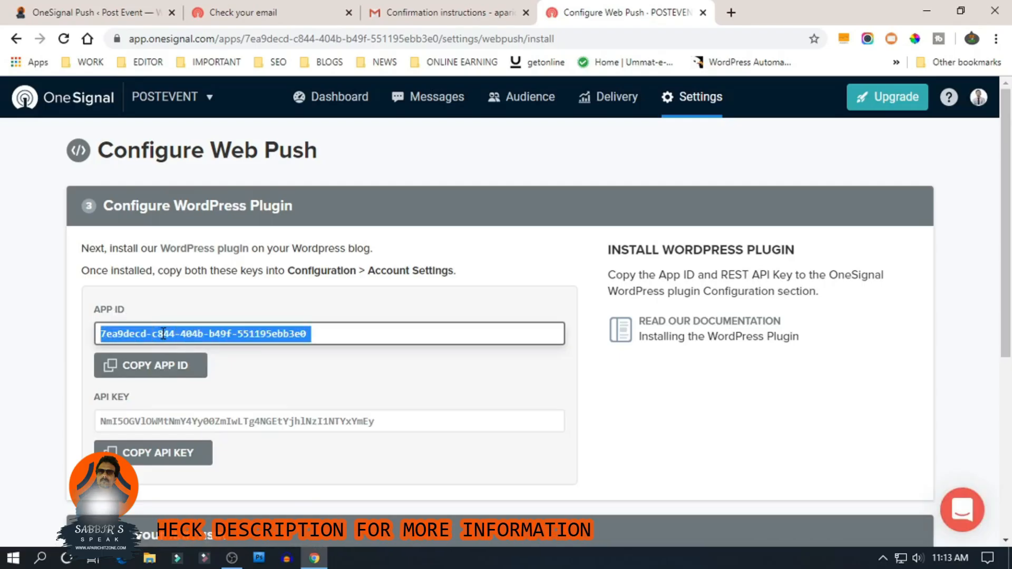
right_click(163, 335)
left_click(185, 345)
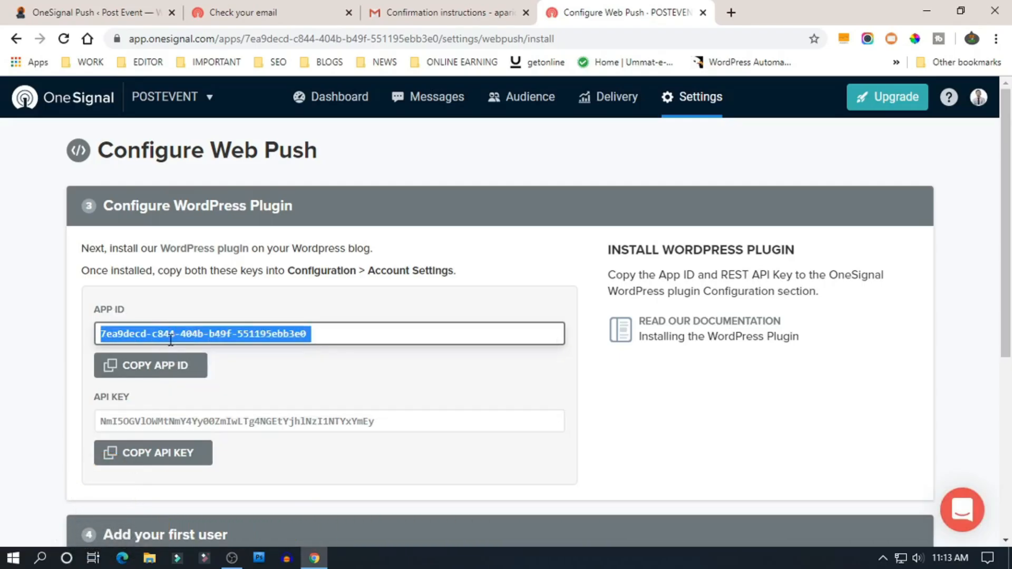
- Switch back to the WordPress OneSignal Push settings tab
left_click(231, 6)
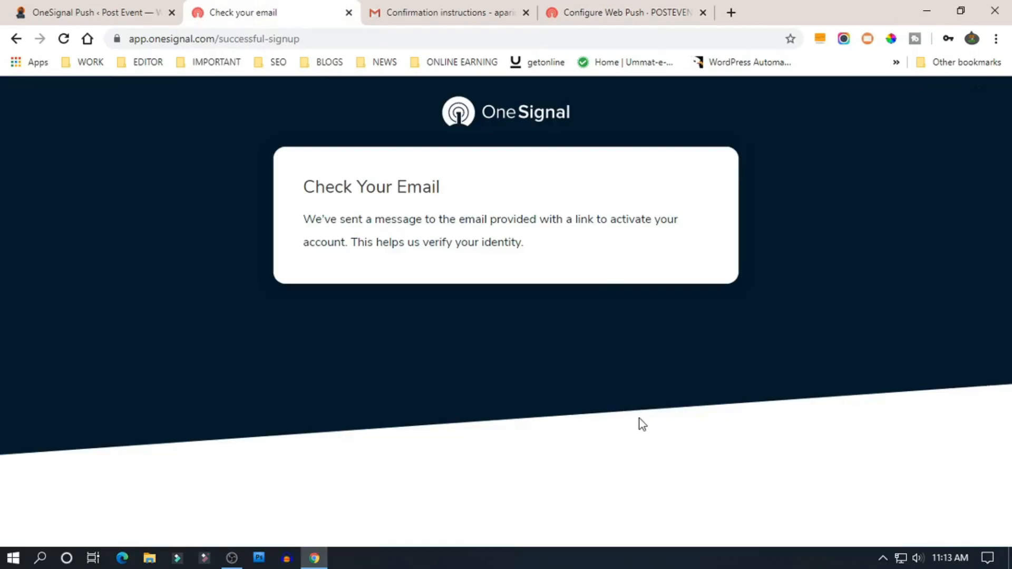
left_click(466, 7)
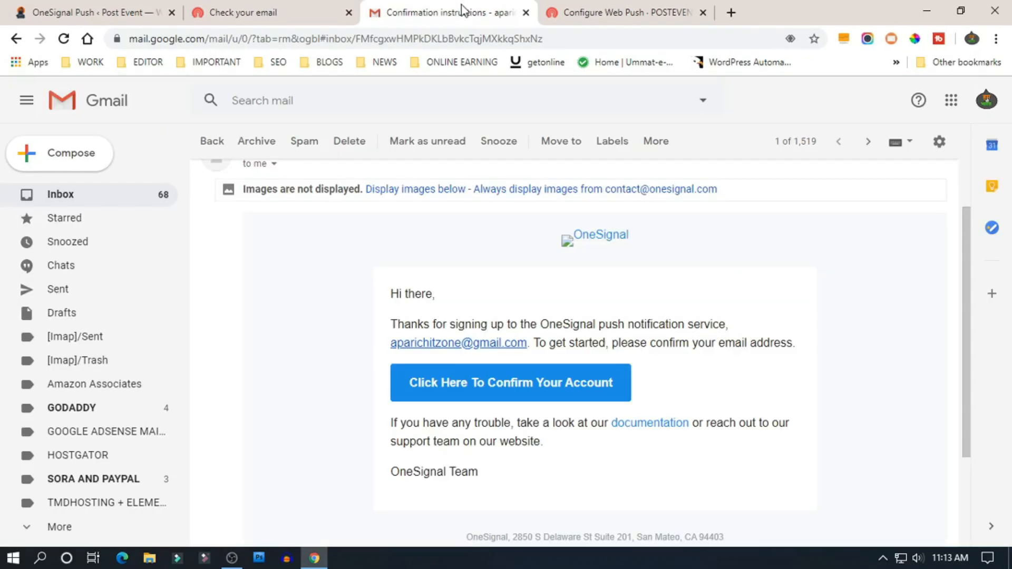
left_click(280, 5)
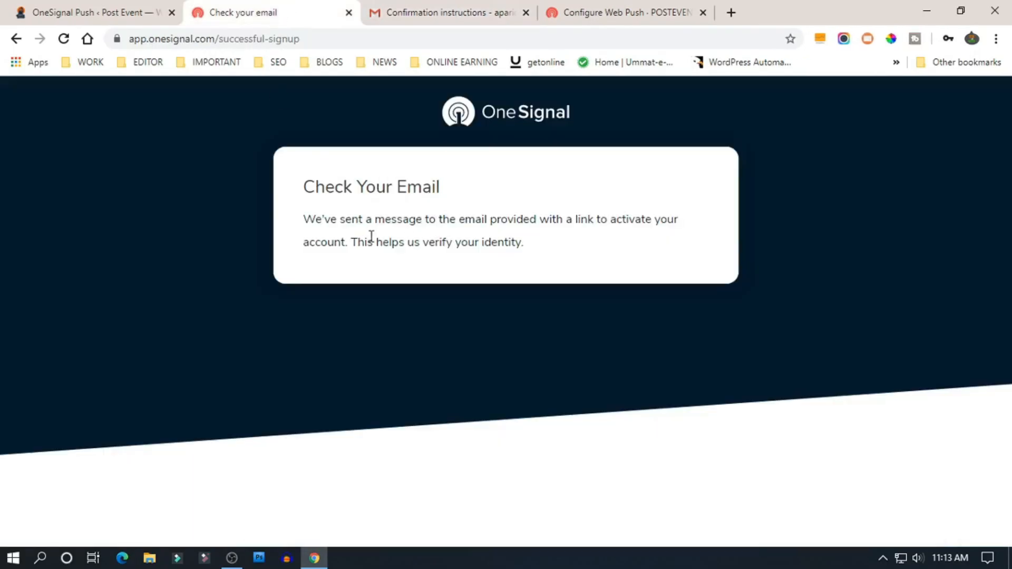
left_click(108, 11)
- Paste the App ID into the plugin's App ID field and reorder tabs back to Configure Web Push
key("ctrl+v")
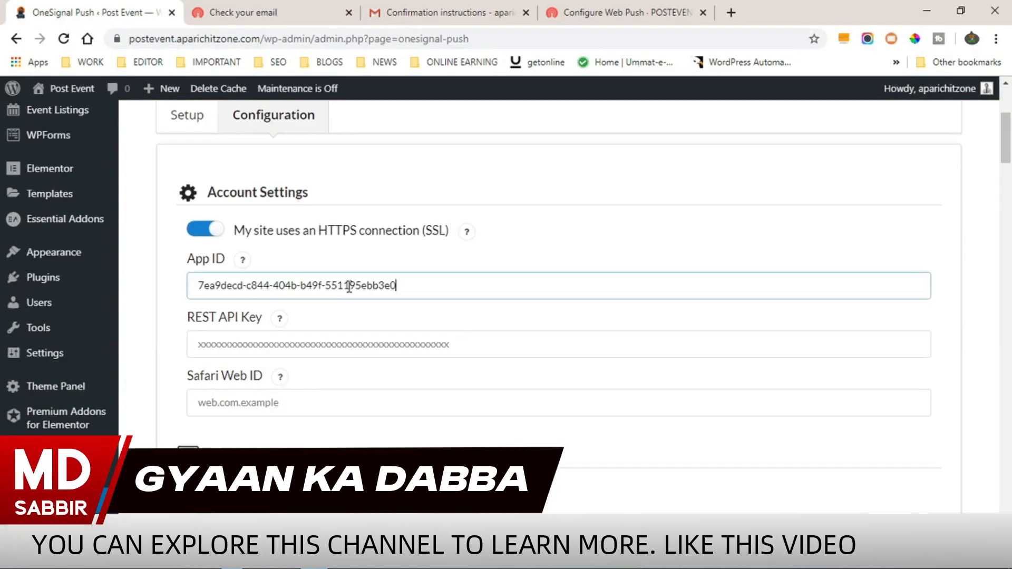
left_click(334, 349)
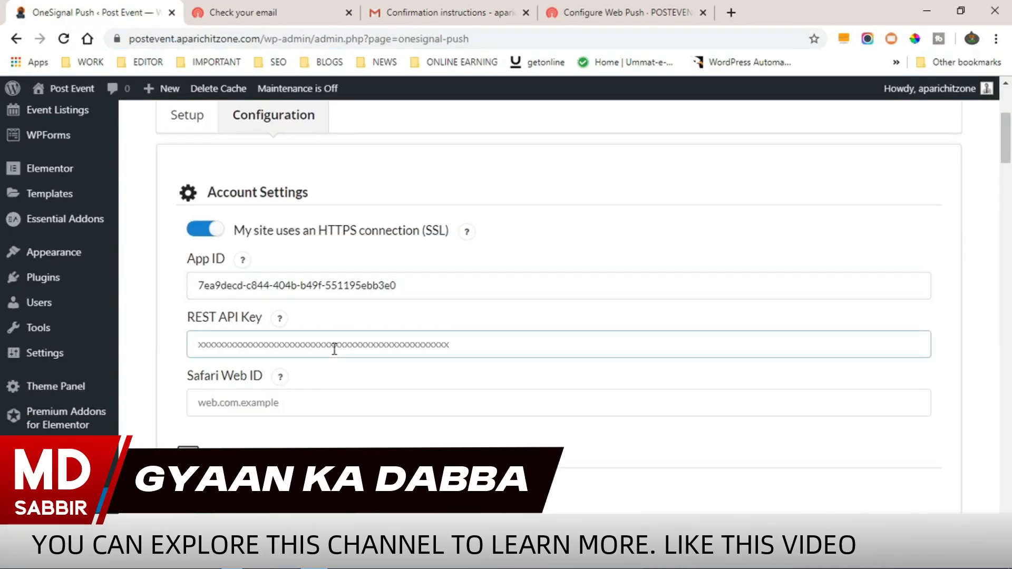
left_click(503, 12)
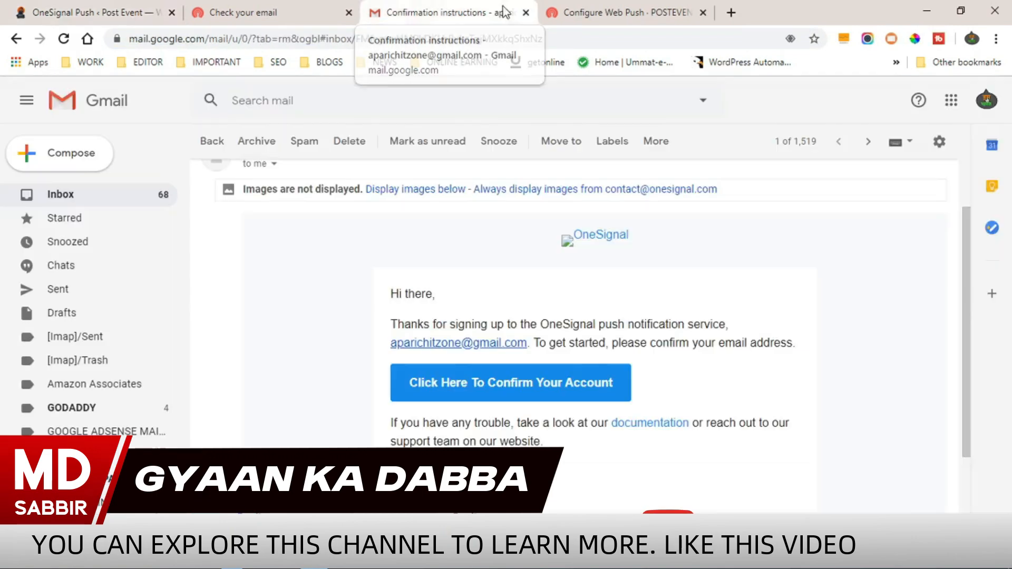
left_click_drag(503, 12, 669, 12)
left_click(444, 11)
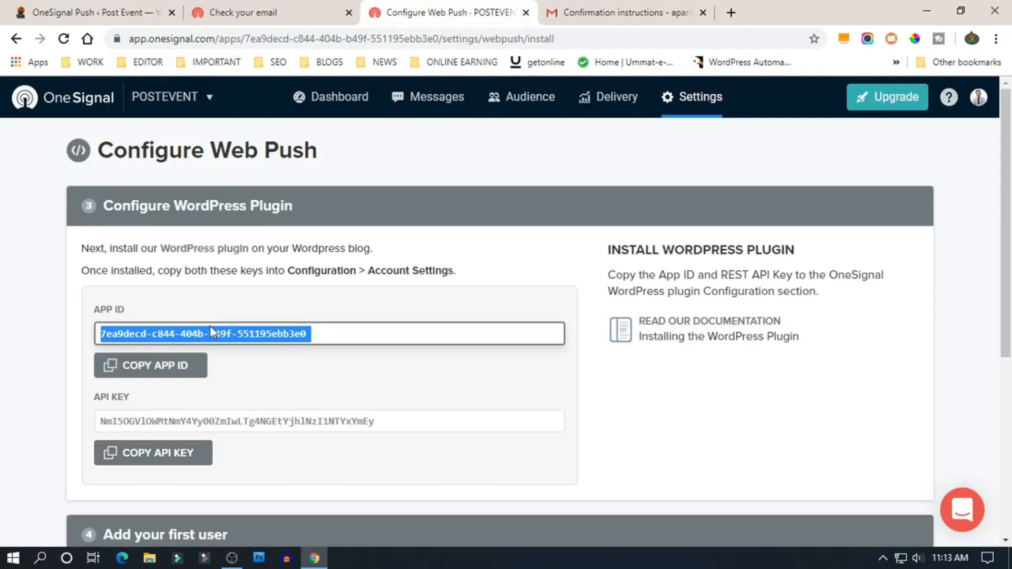
- Copy OneSignal's API key and paste it into WordPress's REST API Key field
left_click(173, 460)
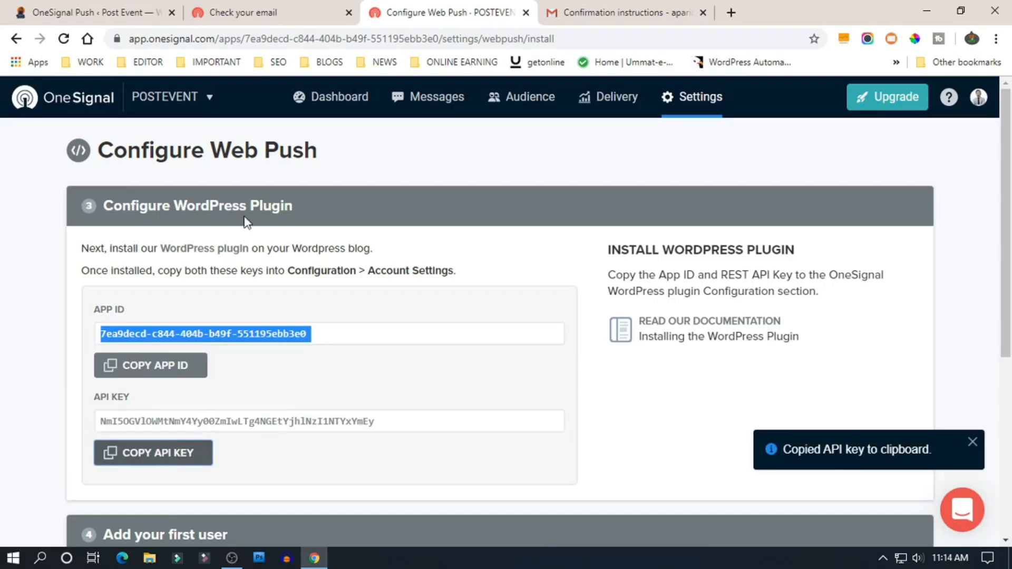
left_click(131, 12)
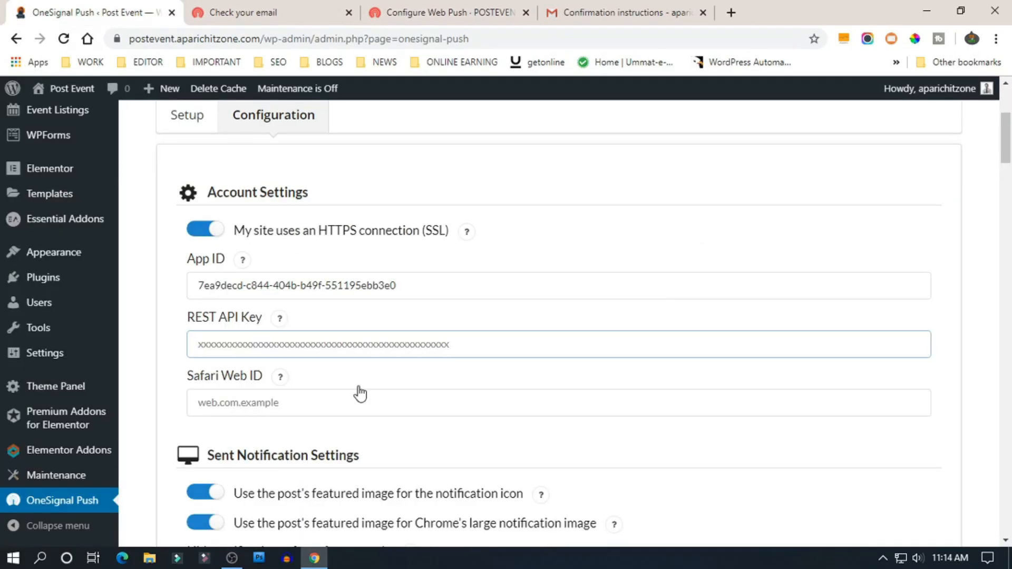
left_click(363, 351)
key("ctrl+v")
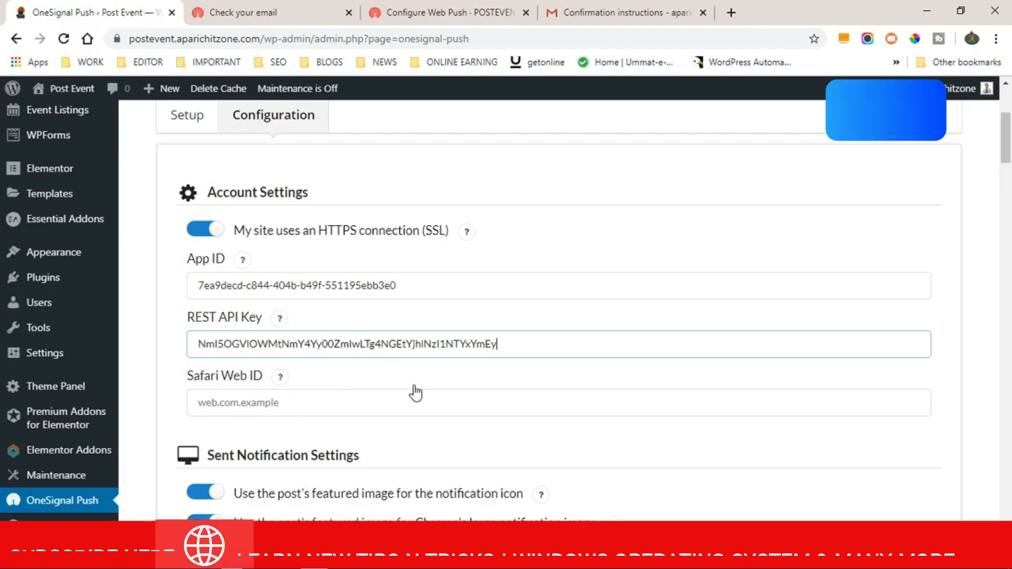
- Review the plugin configuration, keeping the Subscription Bell theme as Red
scroll(445, 377, "down", 3)
scroll(446, 377, "down", 5)
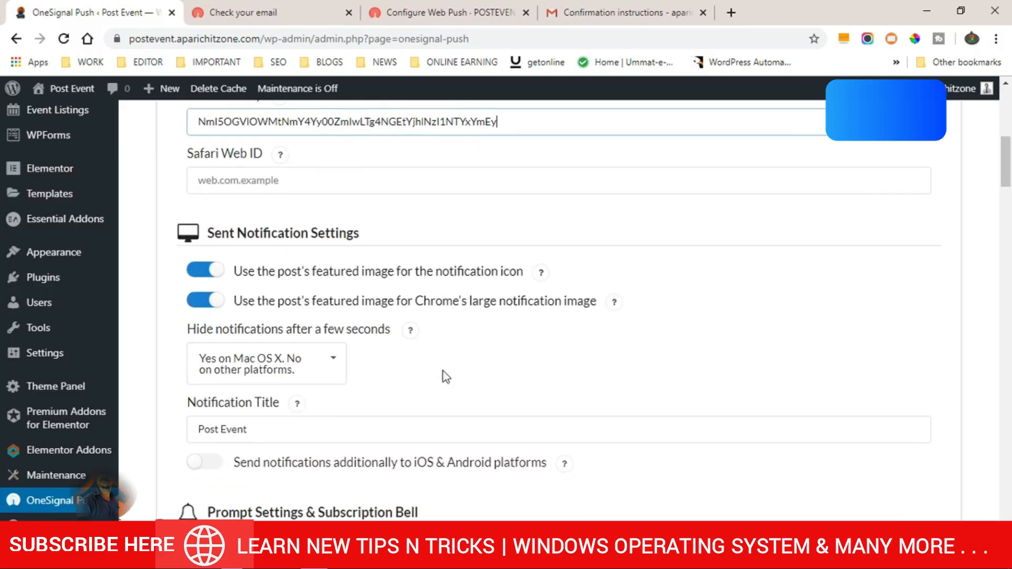
scroll(445, 377, "down", 3)
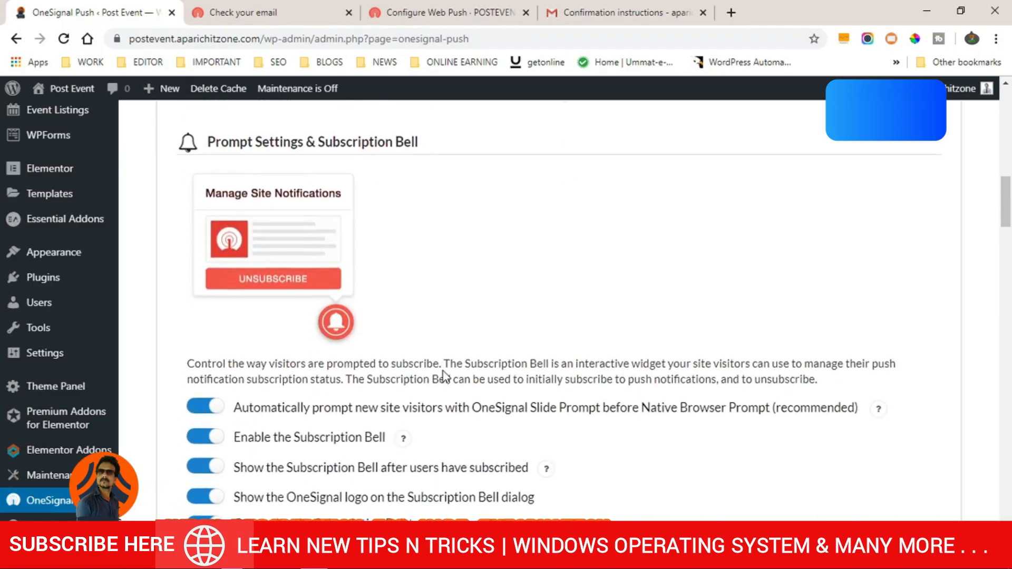
scroll(445, 378, "up", 3)
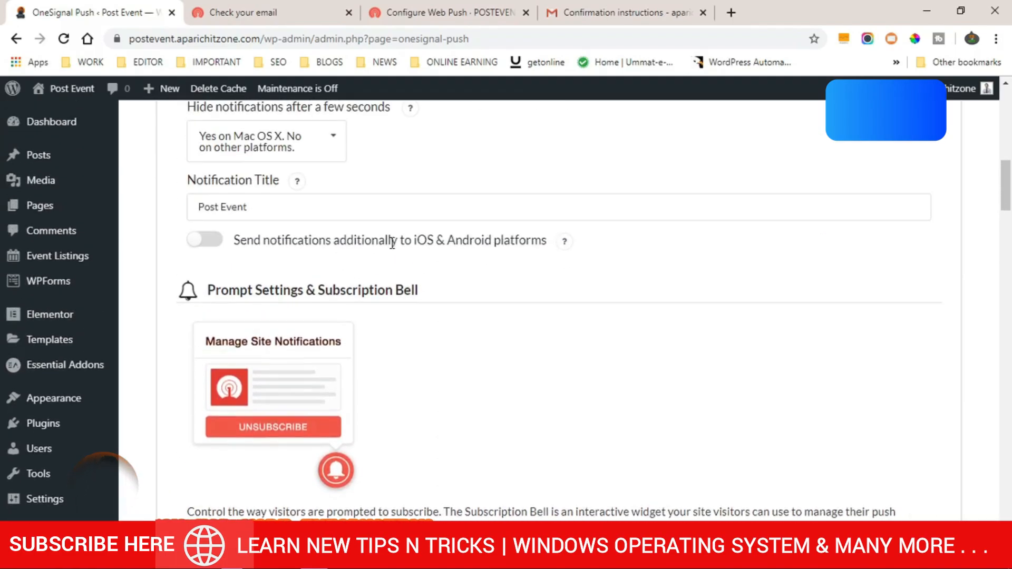
scroll(497, 360, "down", 1)
scroll(497, 360, "down", 9)
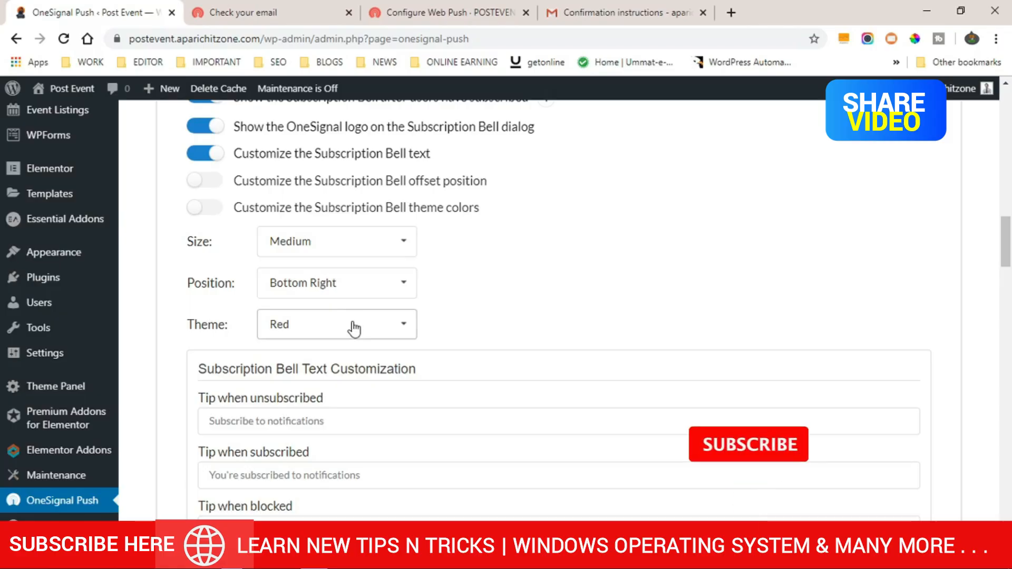
left_click(402, 335)
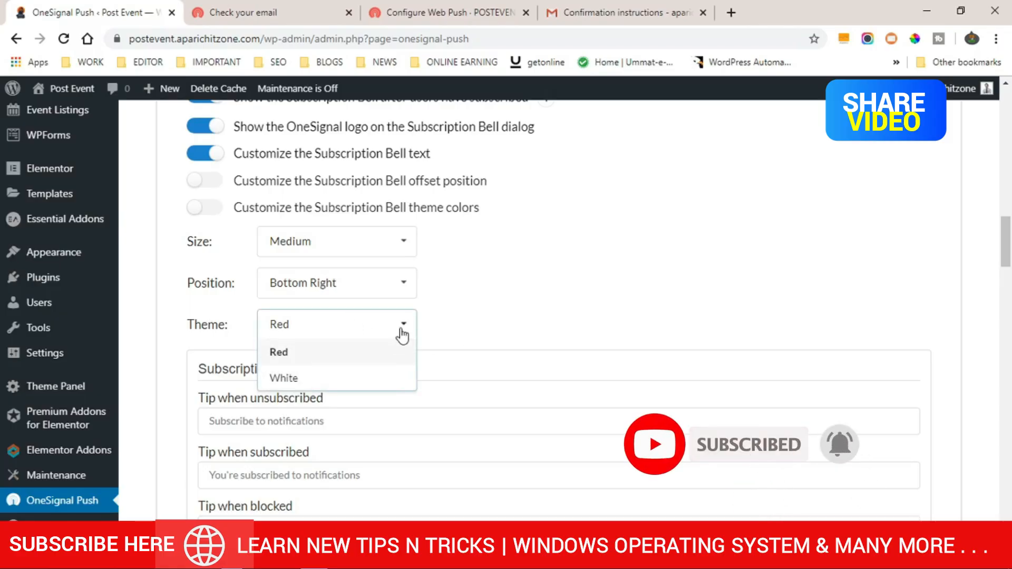
left_click(402, 335)
- Scroll through the remaining settings to the bottom and save the OneSignal Push configuration
scroll(498, 355, "down", 3)
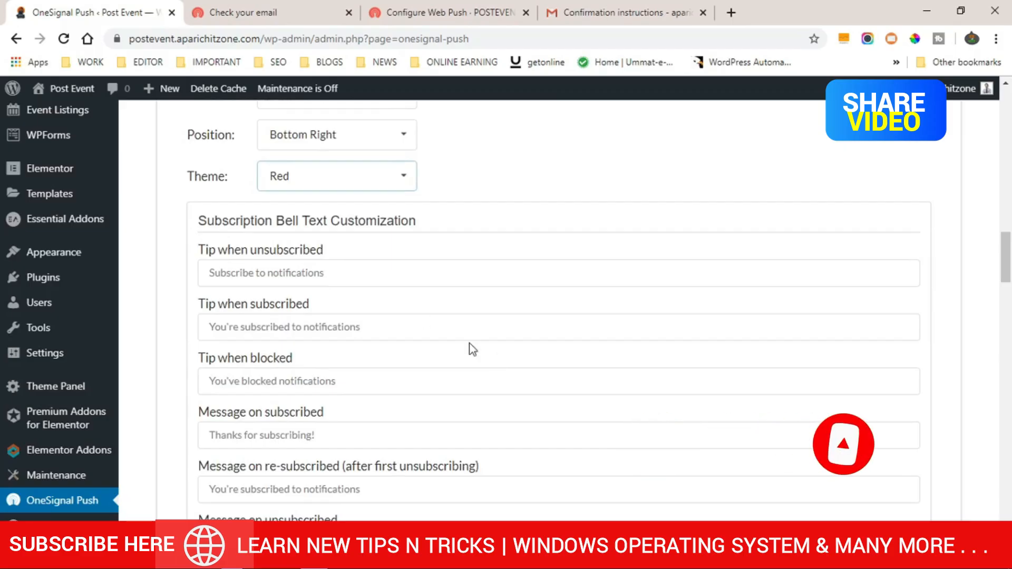
scroll(329, 328, "down", 6)
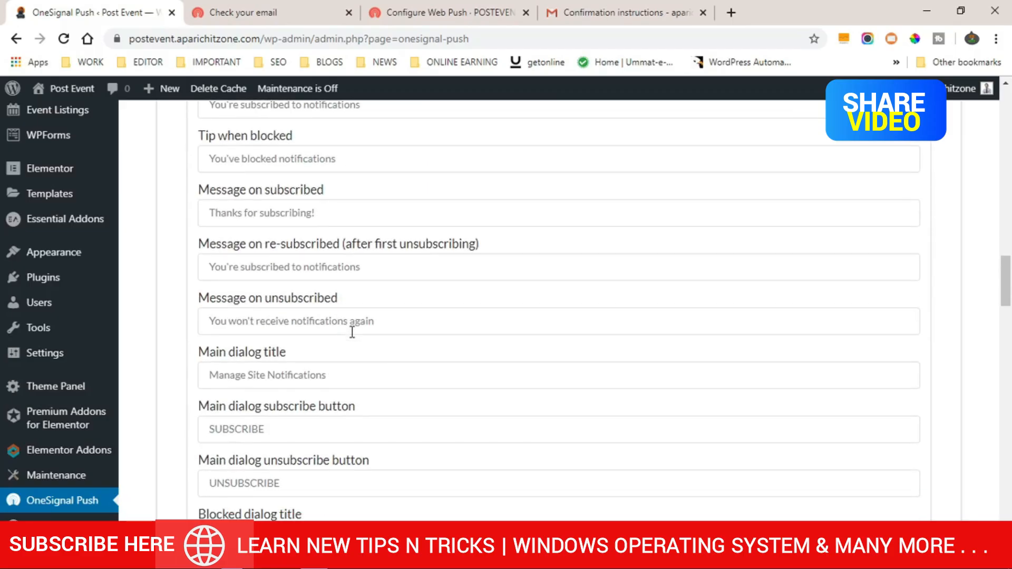
scroll(353, 337, "down", 3)
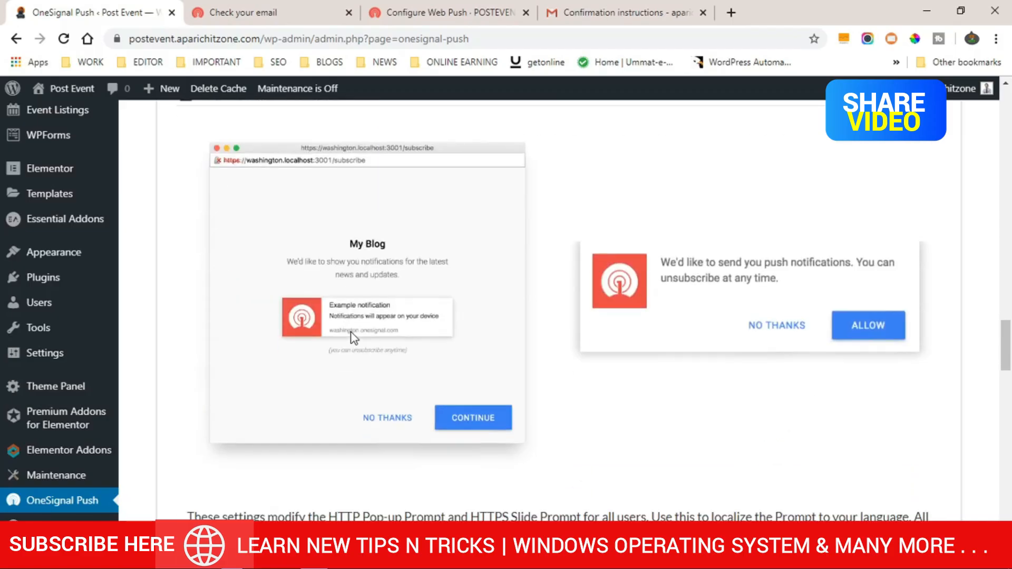
scroll(481, 304, "down", 6)
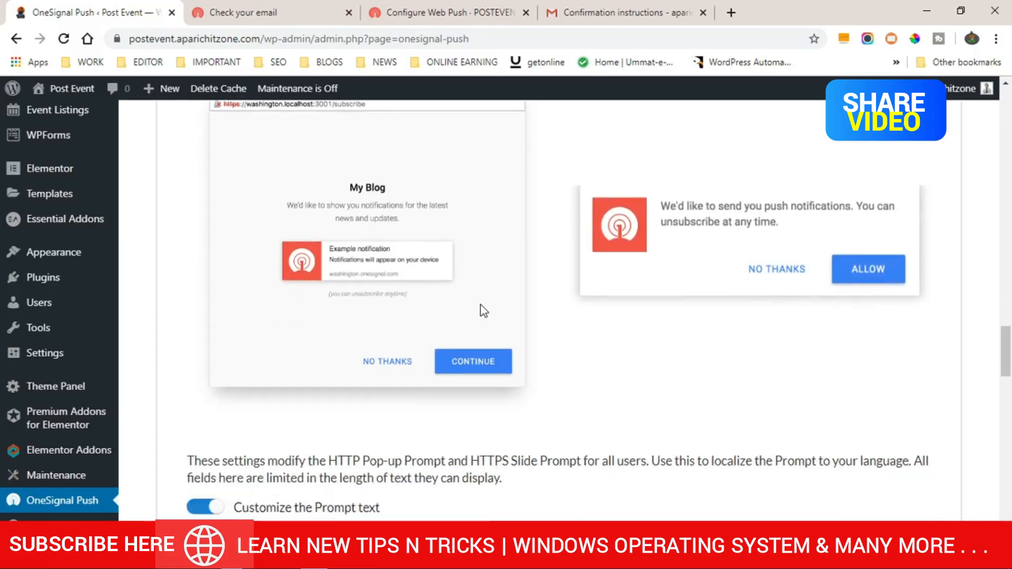
scroll(481, 304, "down", 3)
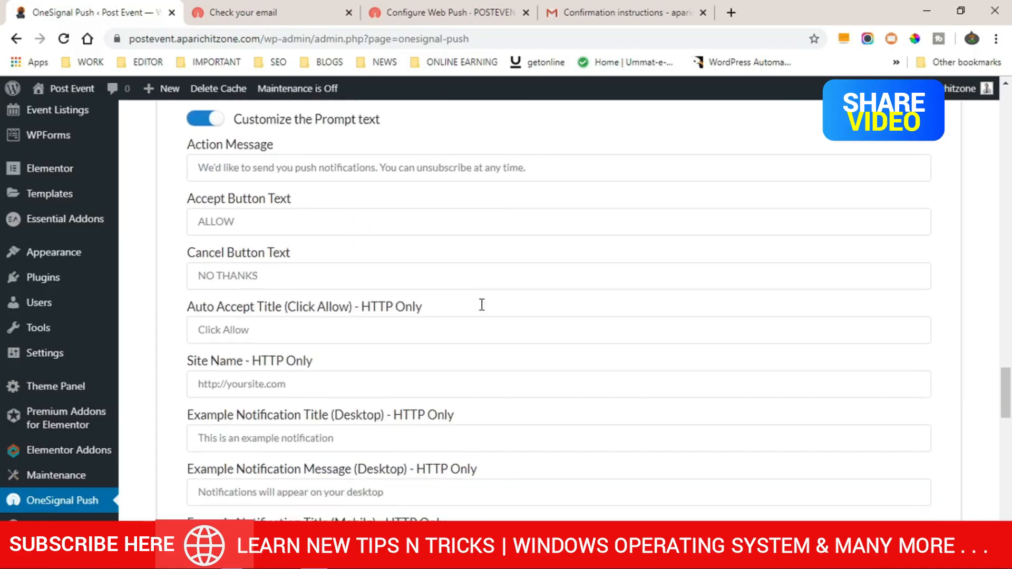
scroll(463, 258, "down", 9)
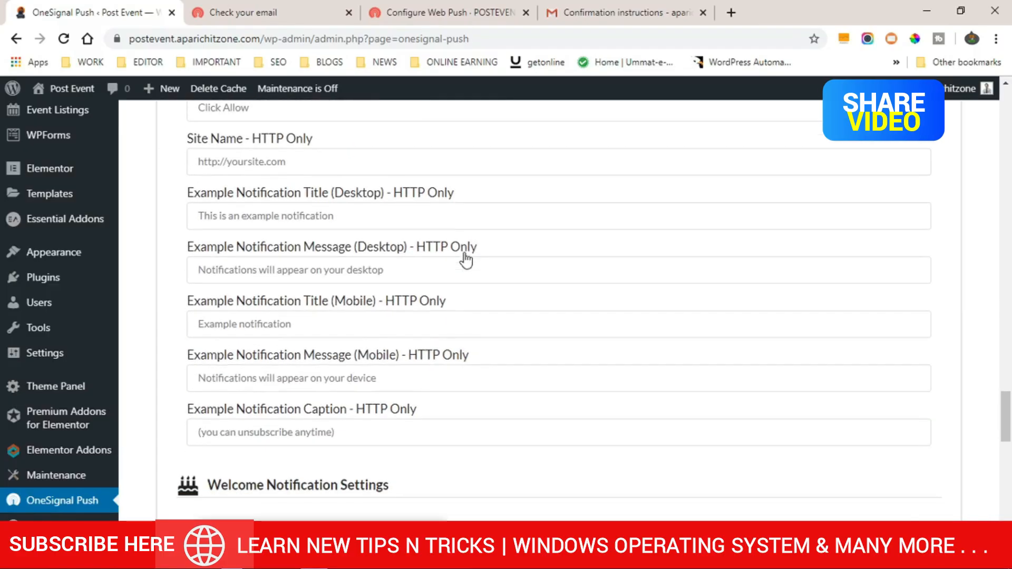
scroll(467, 259, "down", 3)
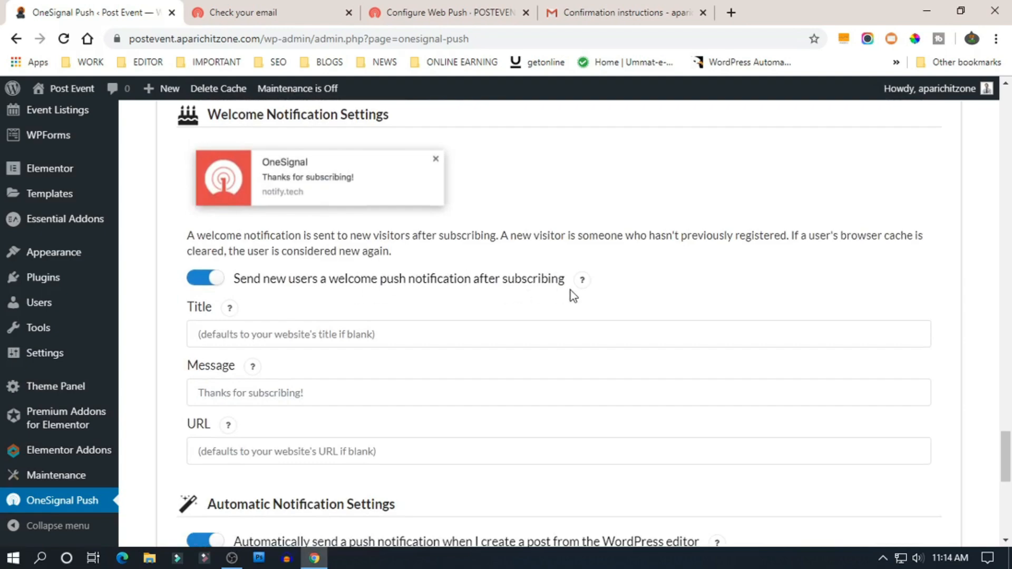
scroll(454, 325, "down", 6)
scroll(453, 327, "down", 4)
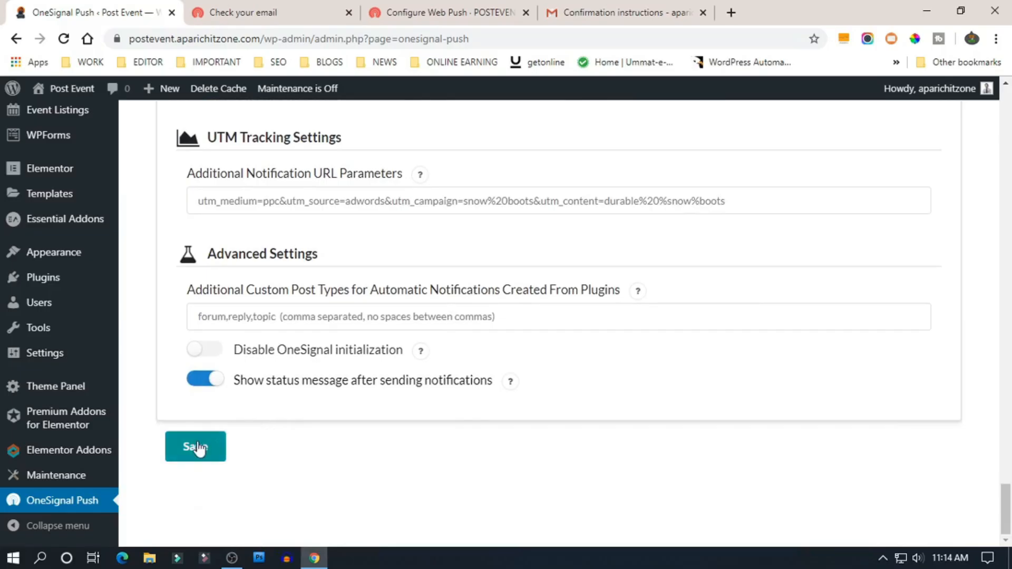
left_click(196, 453)
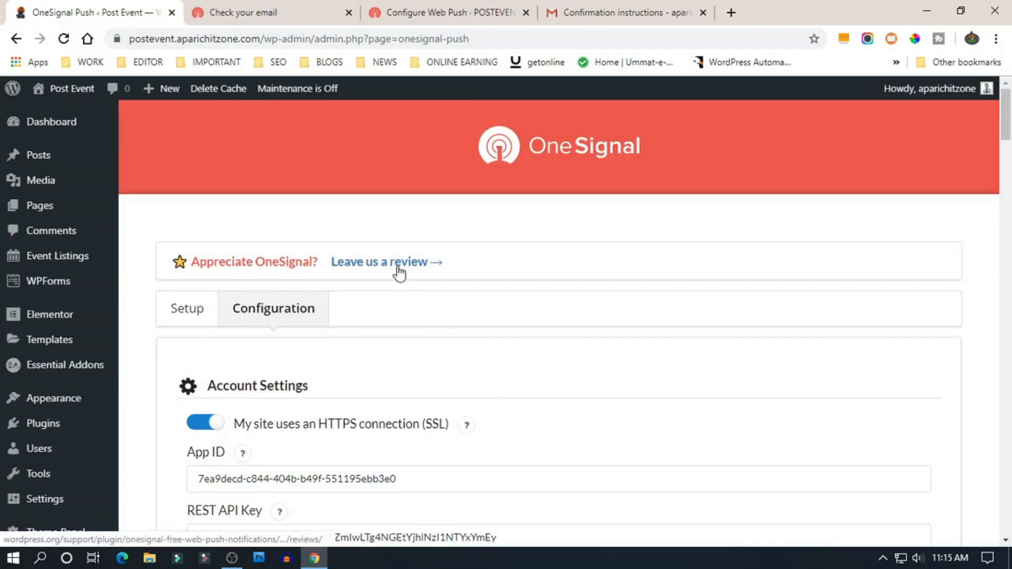
- Show the plugin's Setup instructions and look through the Safari Push guide
left_click(184, 310)
scroll(414, 371, "down", 3)
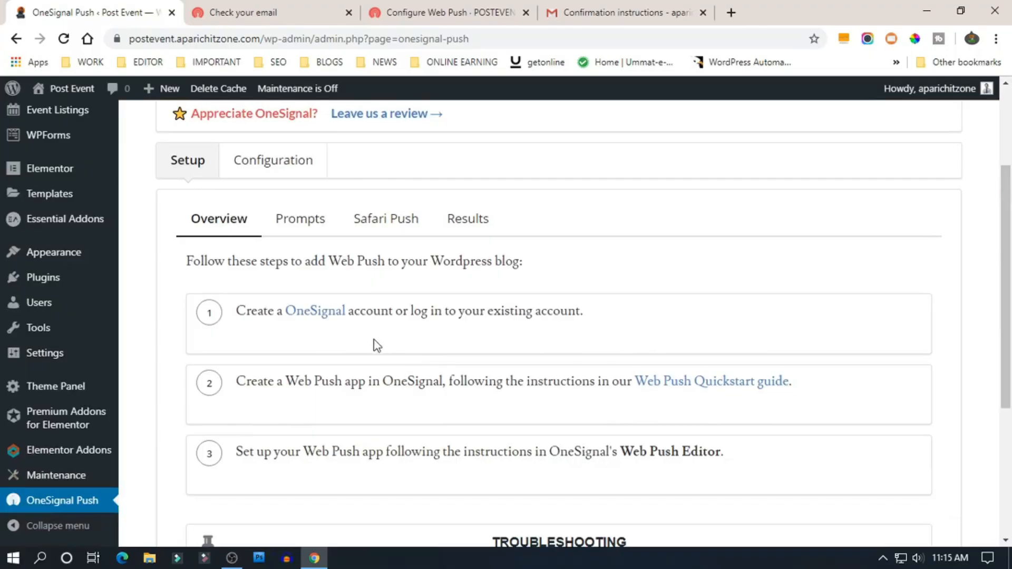
left_click(404, 220)
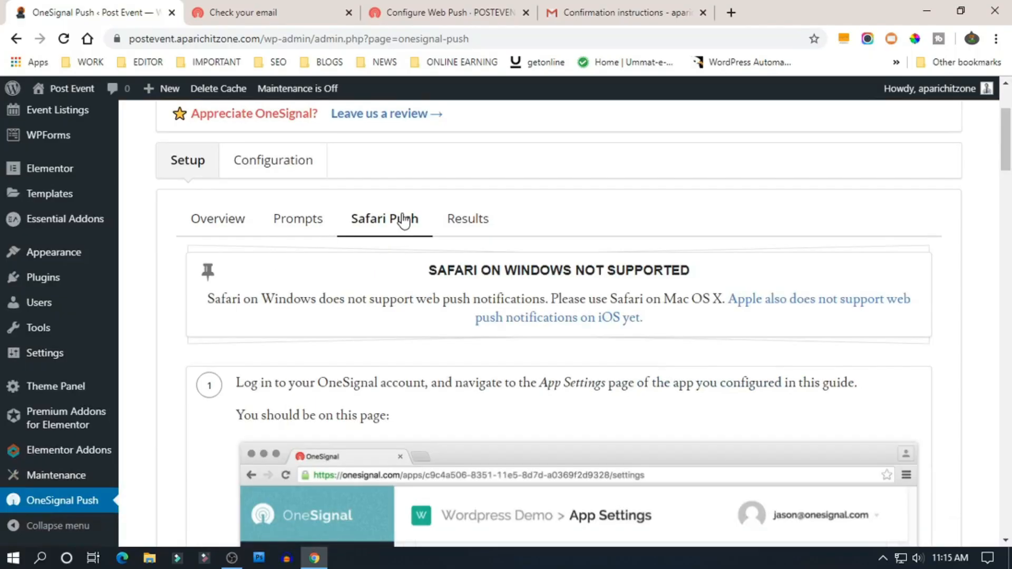
scroll(413, 326, "down", 4)
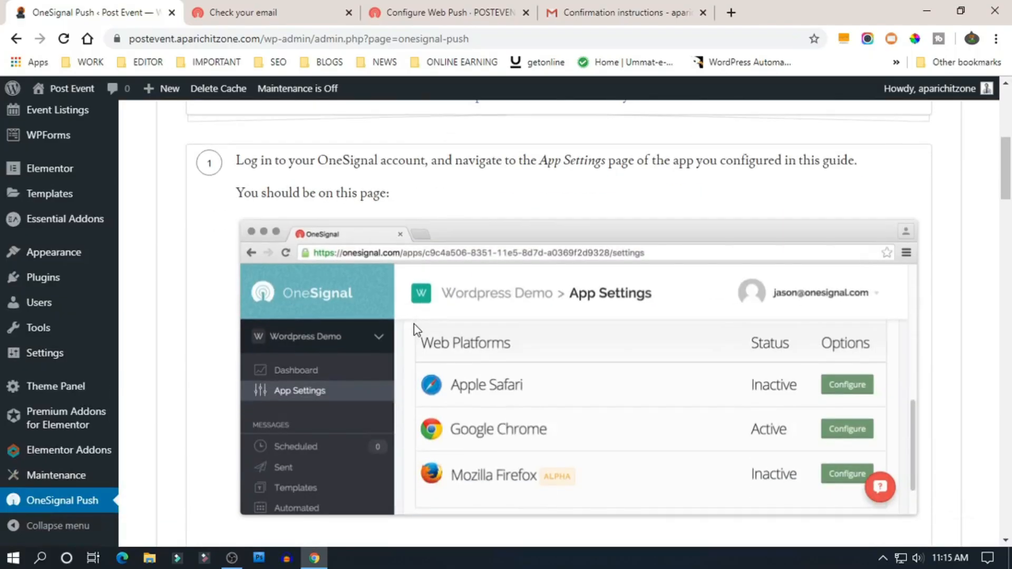
scroll(413, 324, "up", 6)
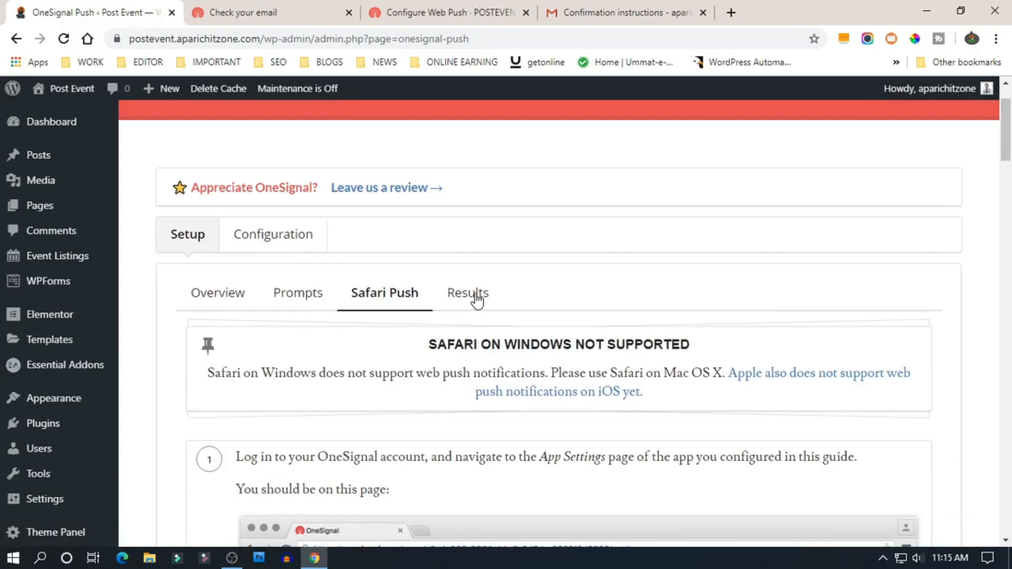
- Browse the Results examples, then return to the Overview setup steps
left_click(475, 295)
scroll(600, 388, "down", 4)
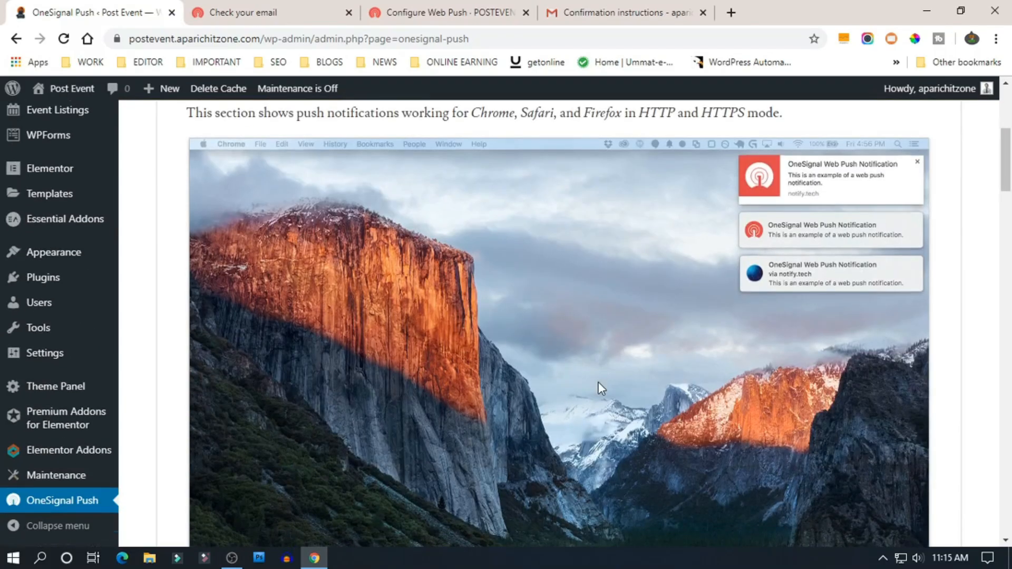
scroll(601, 389, "up", 4)
left_click(241, 297)
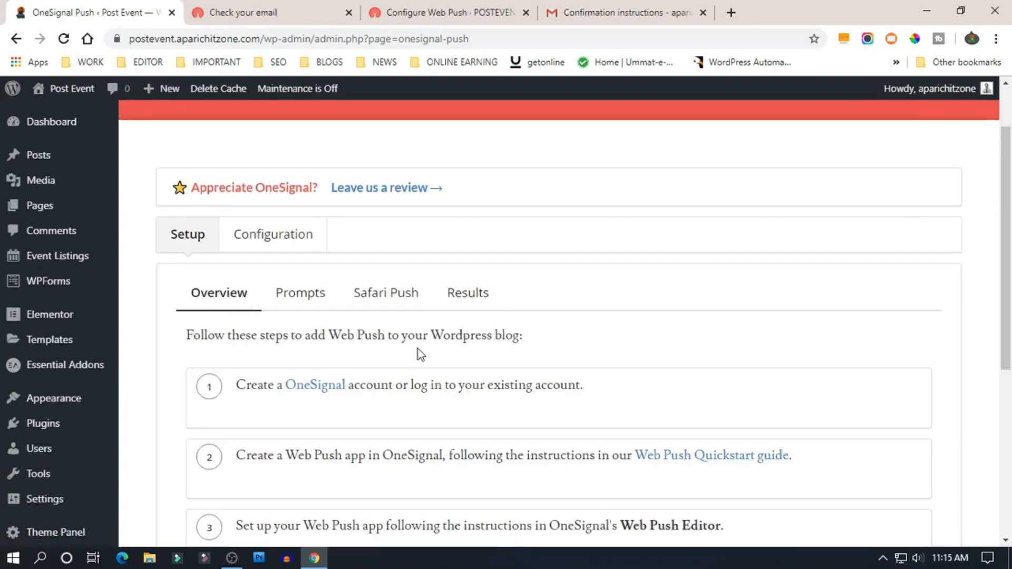
scroll(418, 348, "down", 1)
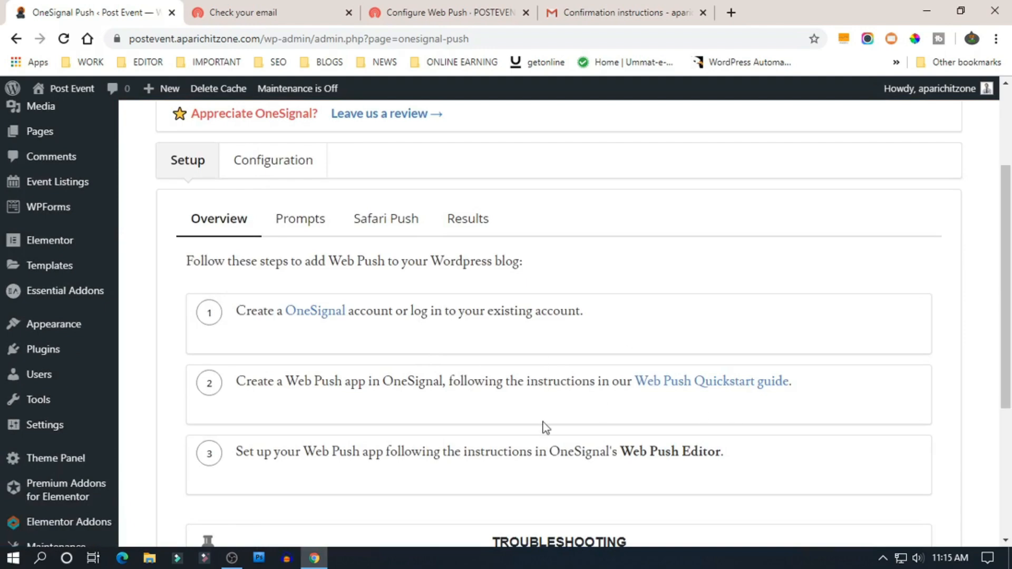
scroll(527, 426, "down", 4)
scroll(549, 350, "up", 7)
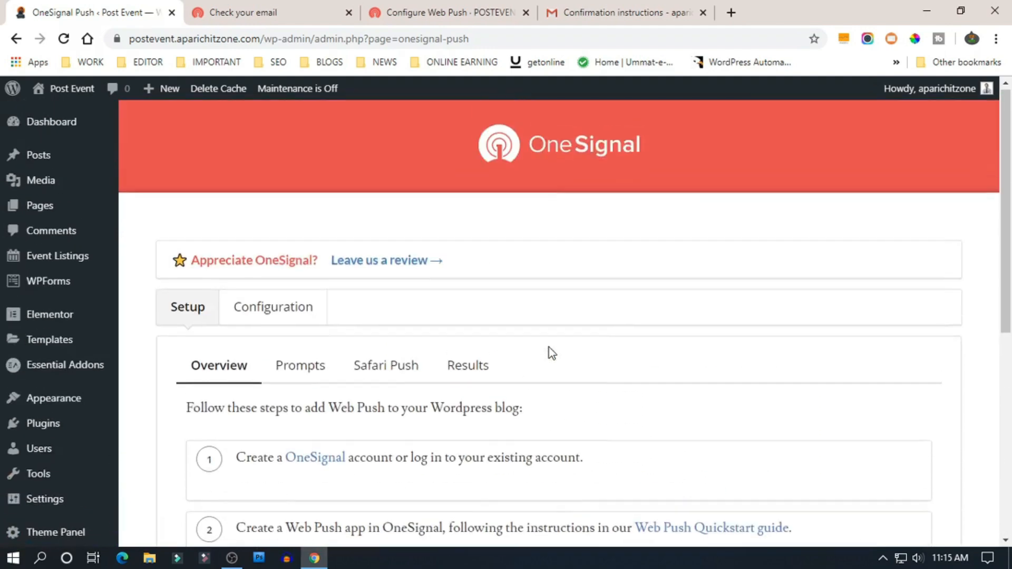
left_click(479, 14)
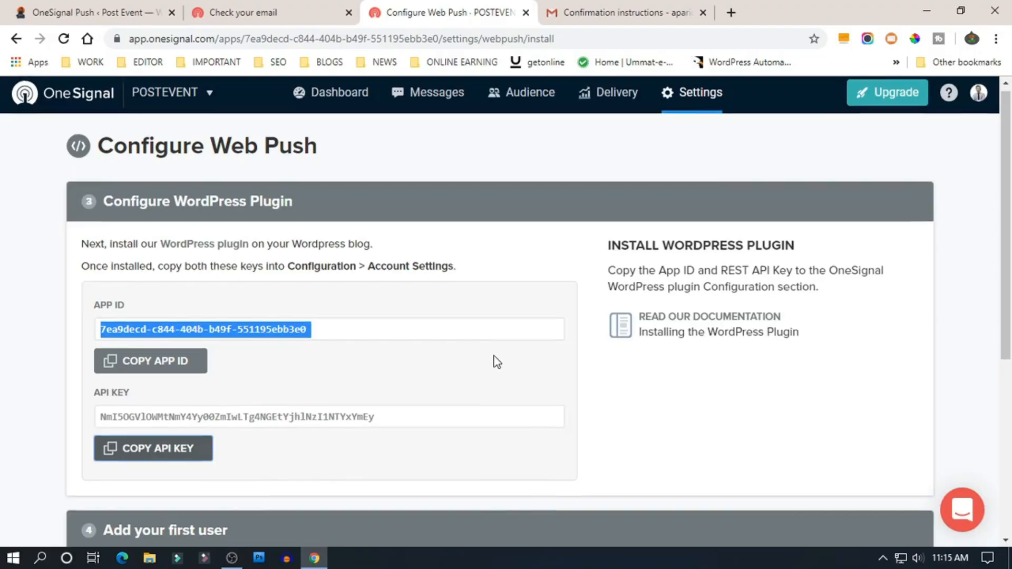
- Finish the OneSignal web push configuration and open the All Browsers platform settings
scroll(496, 360, "down", 5)
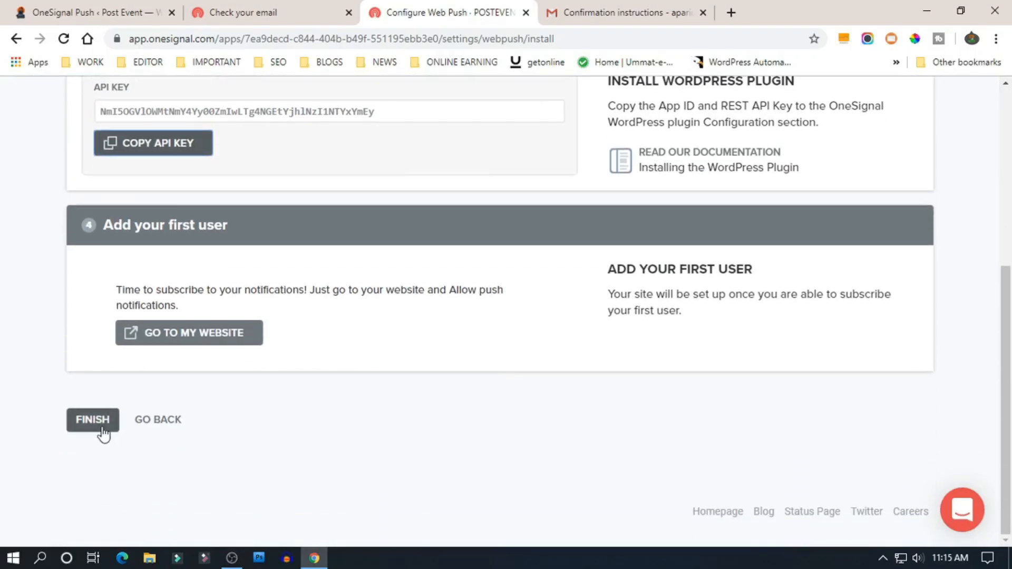
left_click(100, 430)
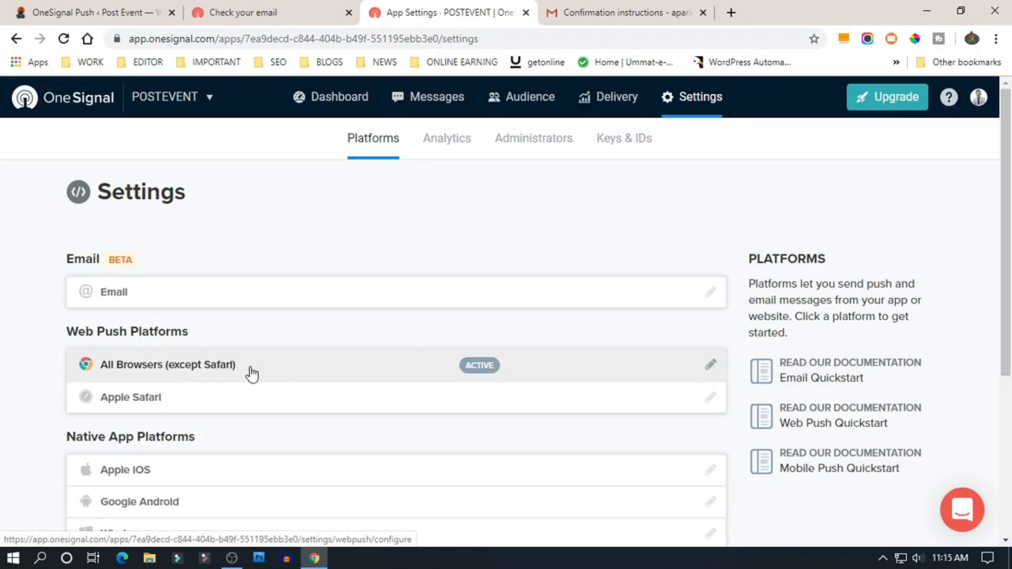
left_click(710, 370)
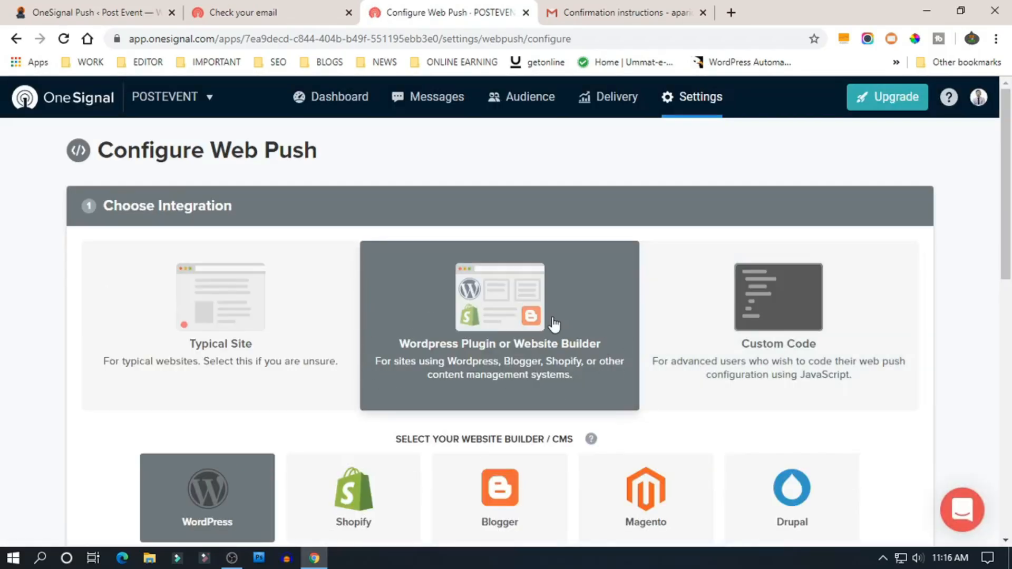
- View the POSTEVENT audience segments, which hold 0 users
left_click(330, 100)
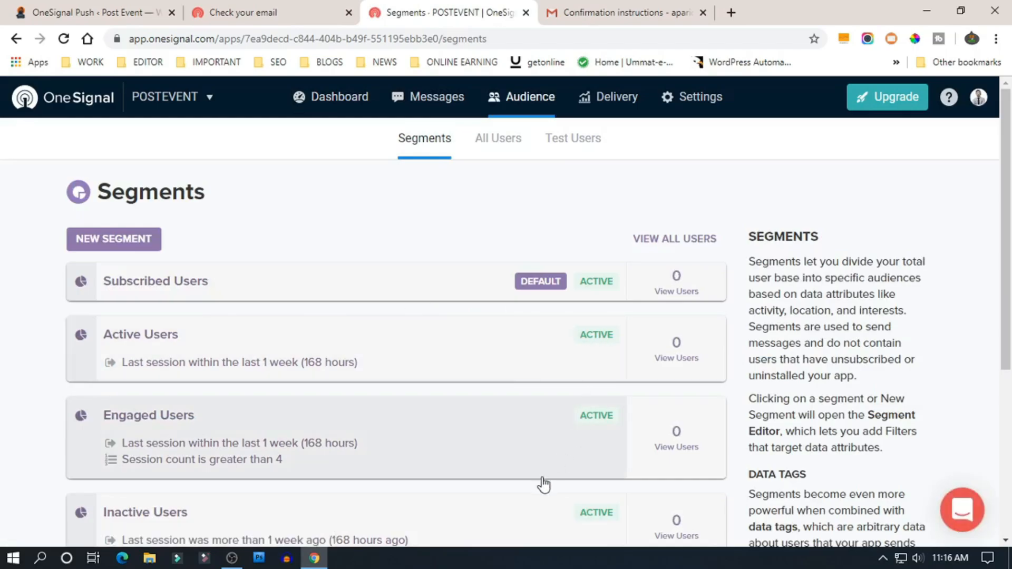
scroll(543, 483, "down", 5)
scroll(508, 289, "up", 5)
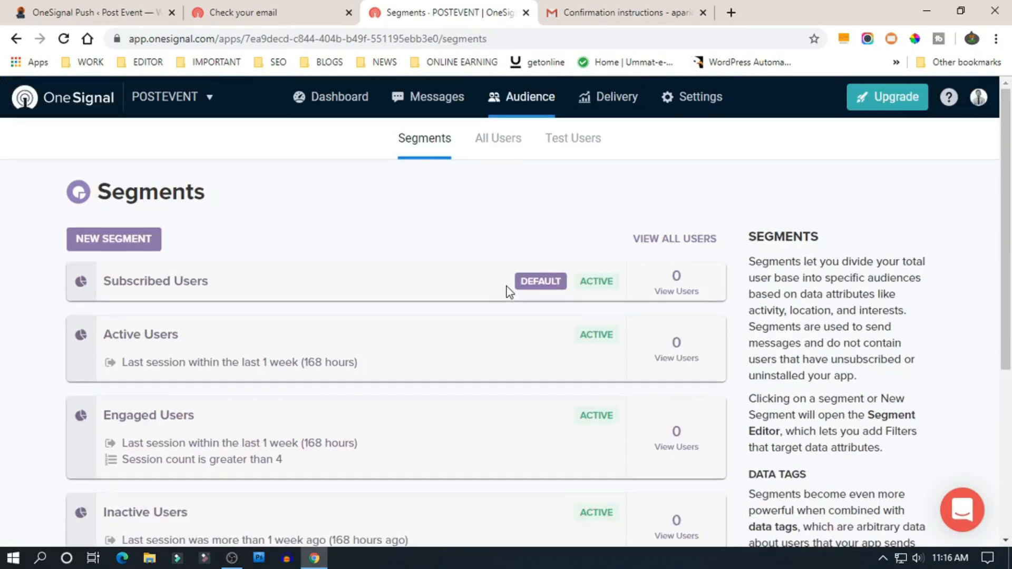
- Close the leftover Check your email tab and return to WordPress
left_click(285, 21)
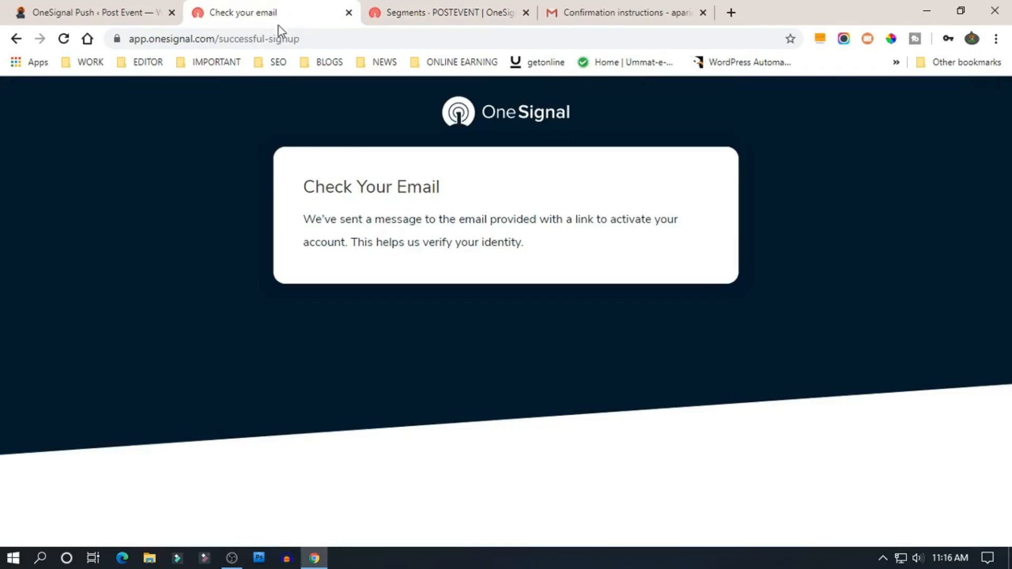
left_click(348, 12)
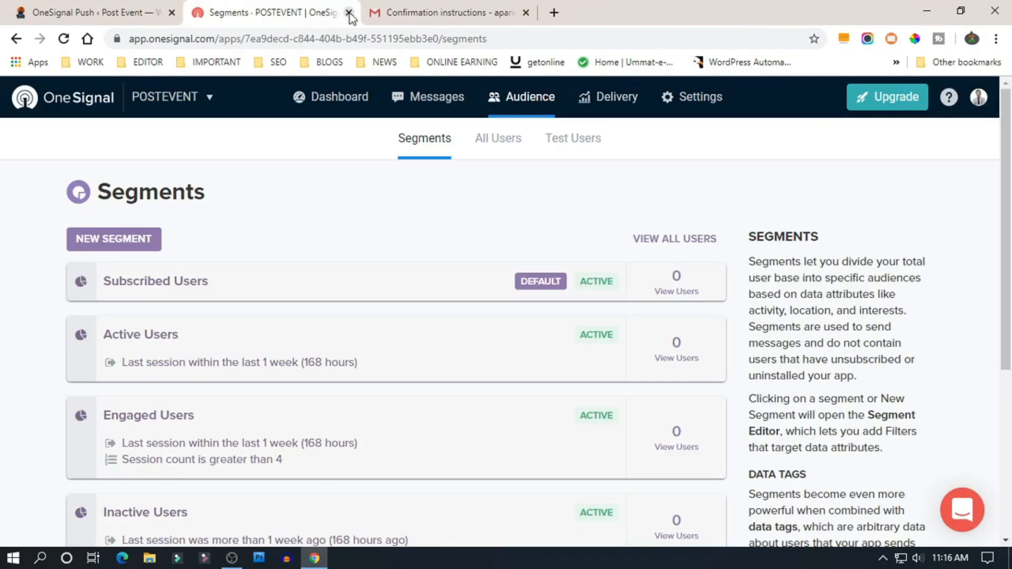
left_click(101, 12)
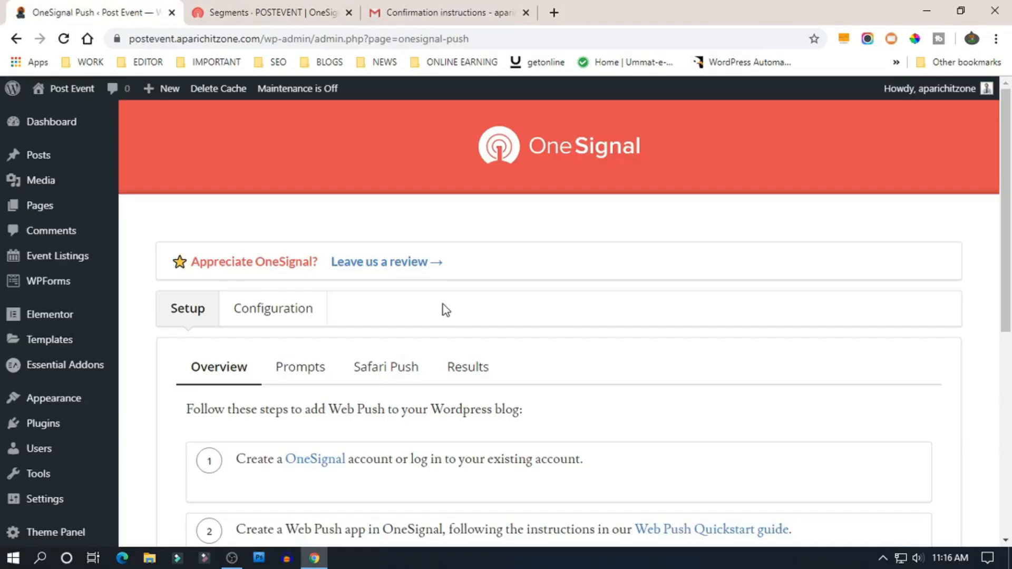
- Scroll through the OneSignal Push plugin's Setup overview page in WordPress
scroll(356, 368, "down", 7)
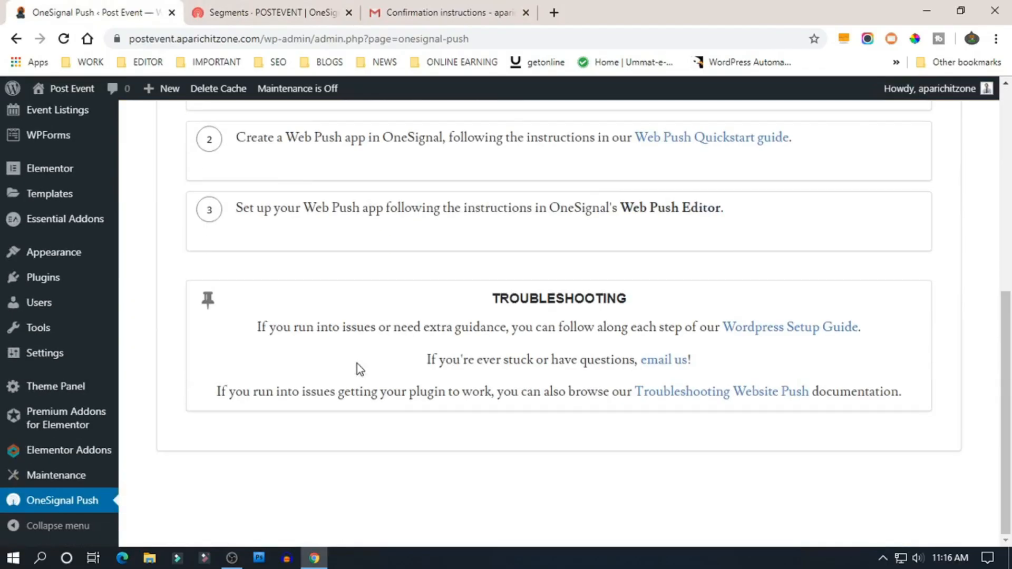
scroll(612, 426, "up", 7)
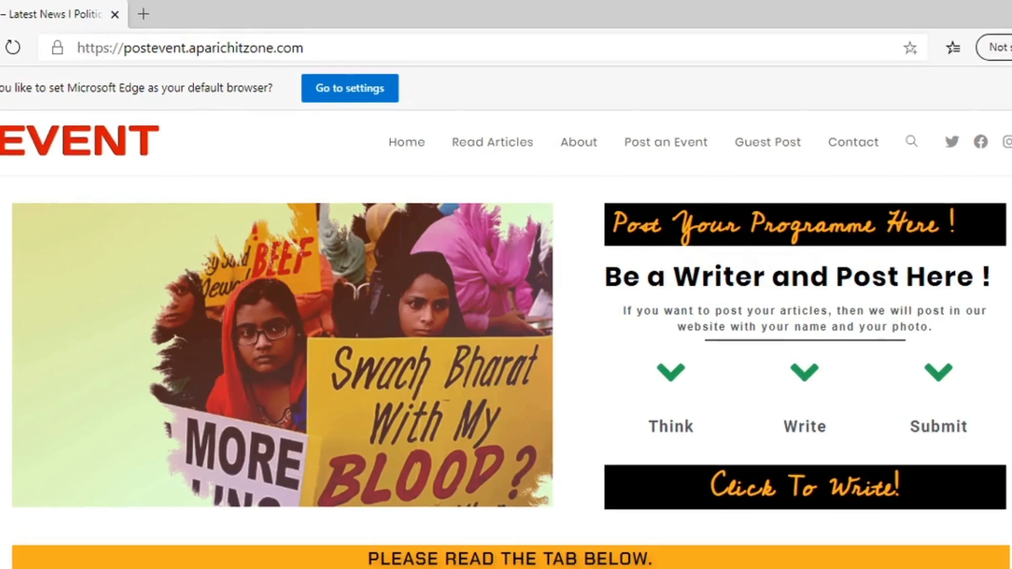
- Dismiss Edge's default-browser bar so the site's No Thanks / Allow notification prompt shows
left_click(1011, 89)
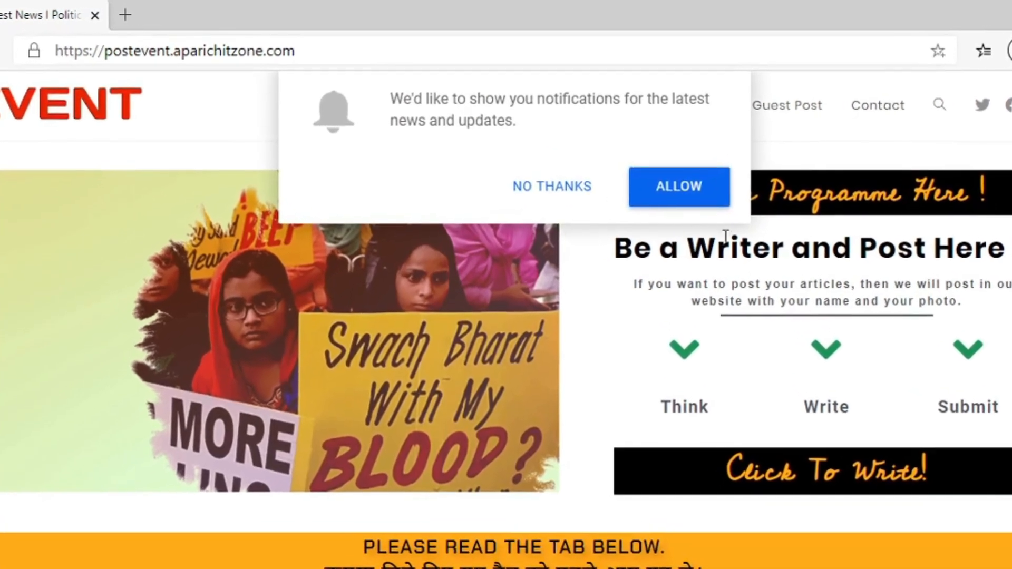